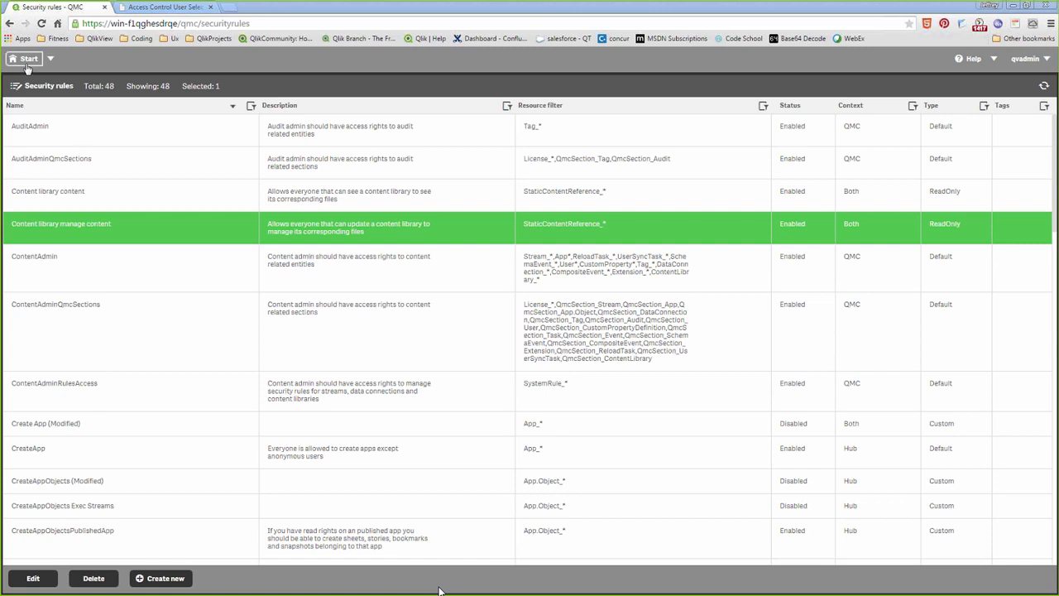
- Open the security rules overview and examine the rules that govern creating apps and app objects
click(27, 61)
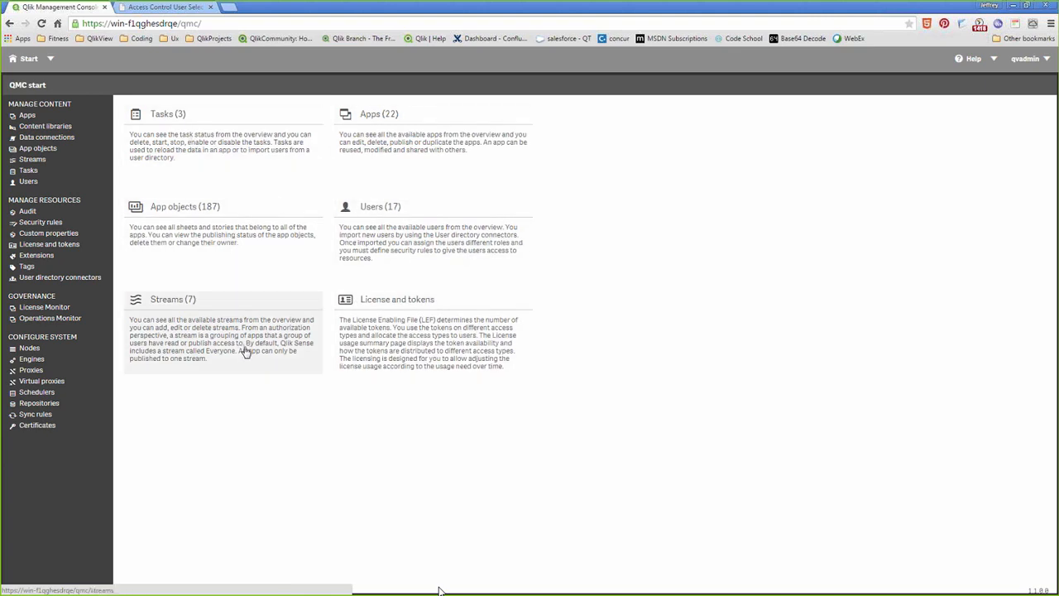
click(52, 225)
click(52, 226)
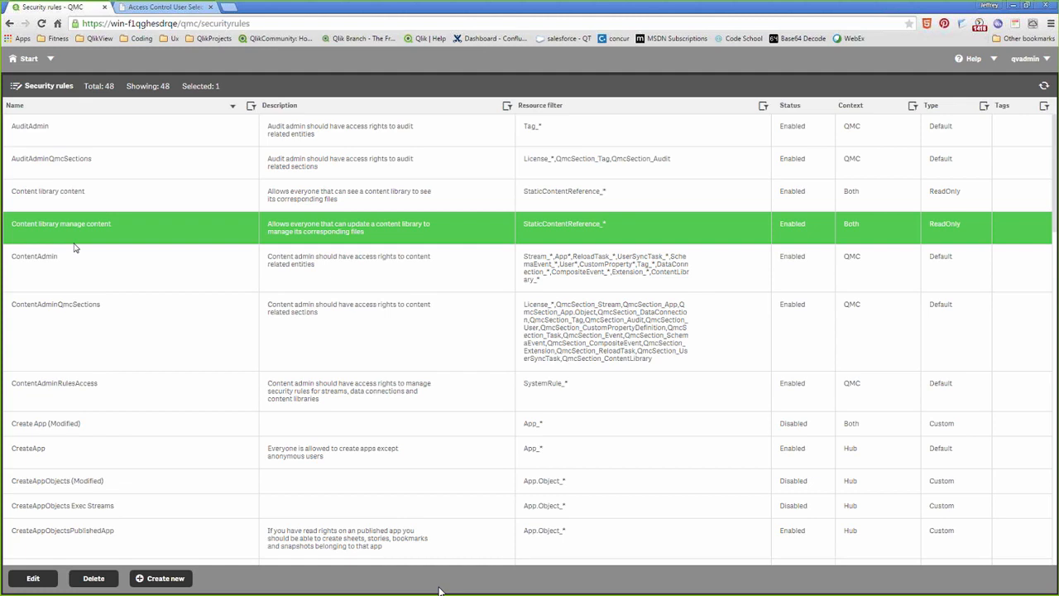
scroll(74, 247, down, 1)
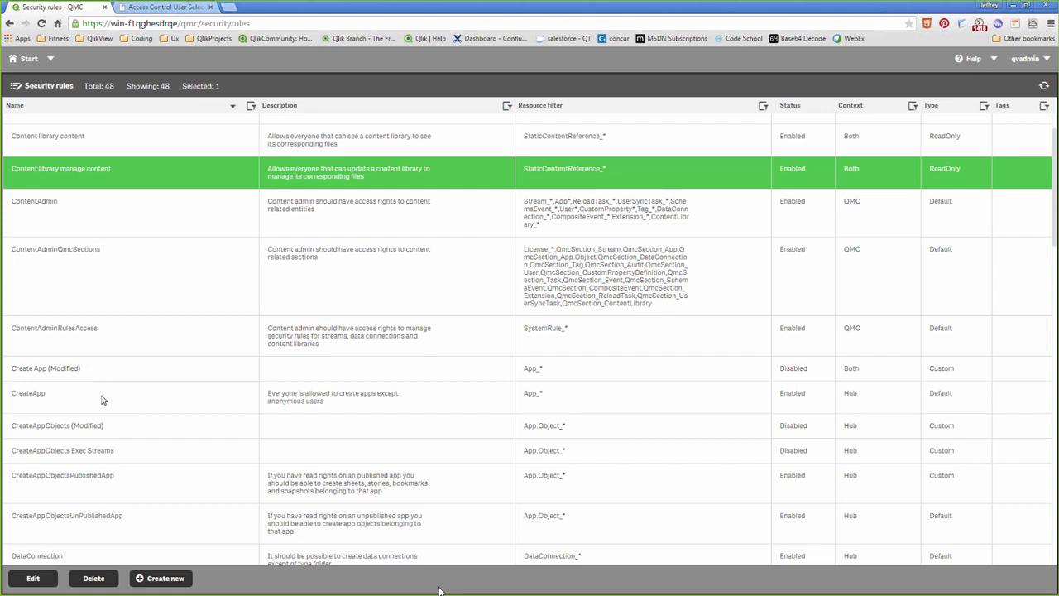
scroll(103, 401, down, 1)
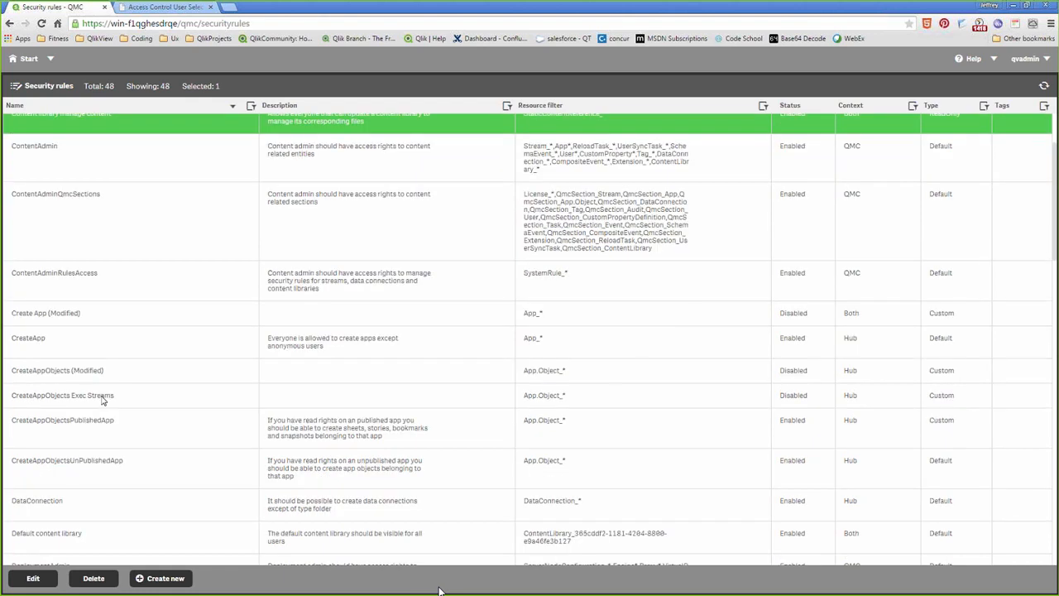
click(106, 351)
click(102, 315)
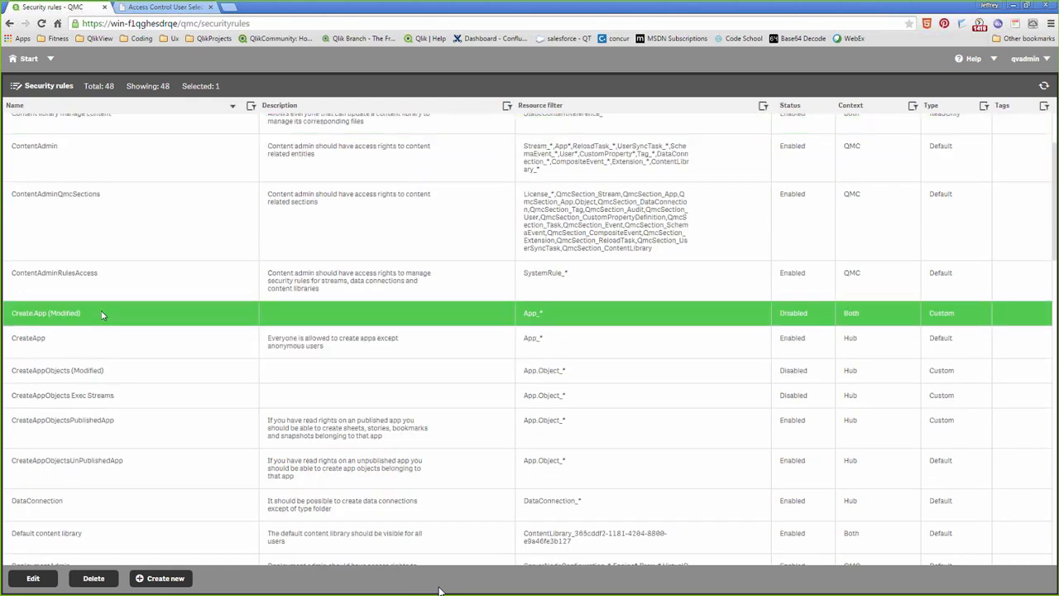
click(120, 377)
click(121, 397)
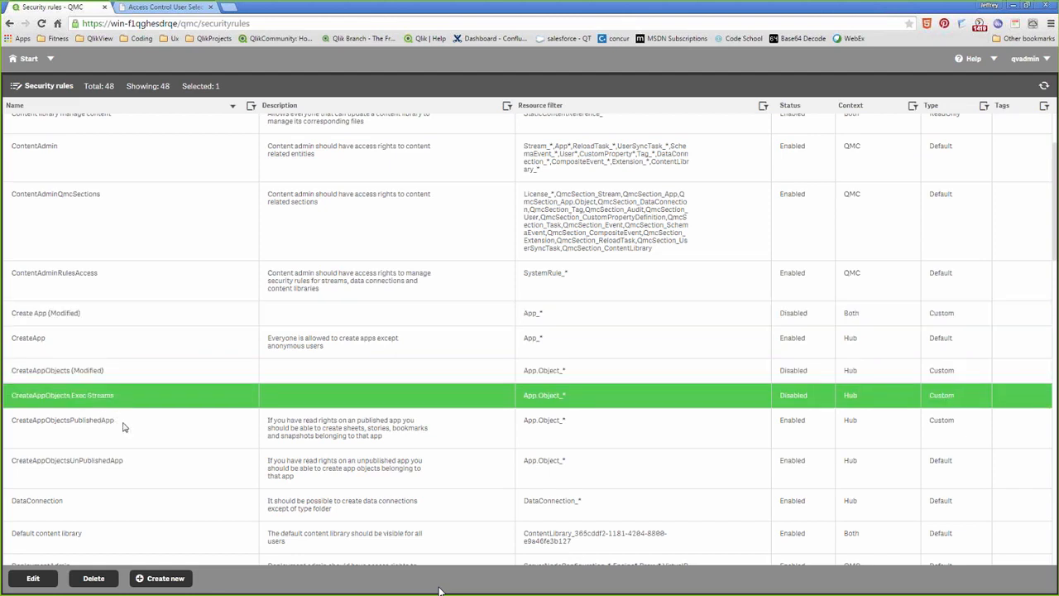
click(125, 426)
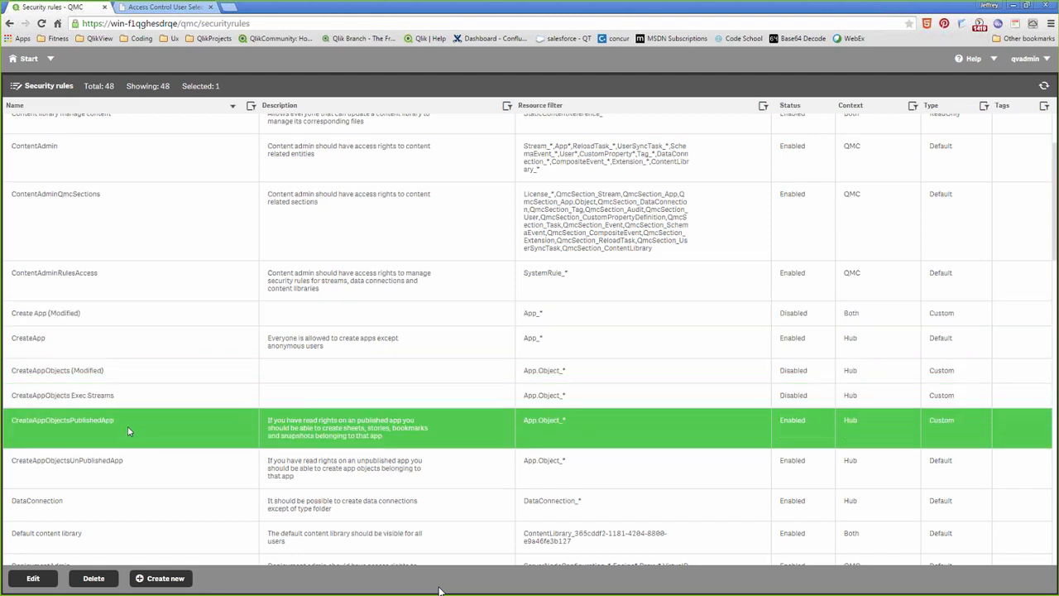
- Switch to the access control user selection page, log in as the CEO, and create a new app named test1
click(157, 9)
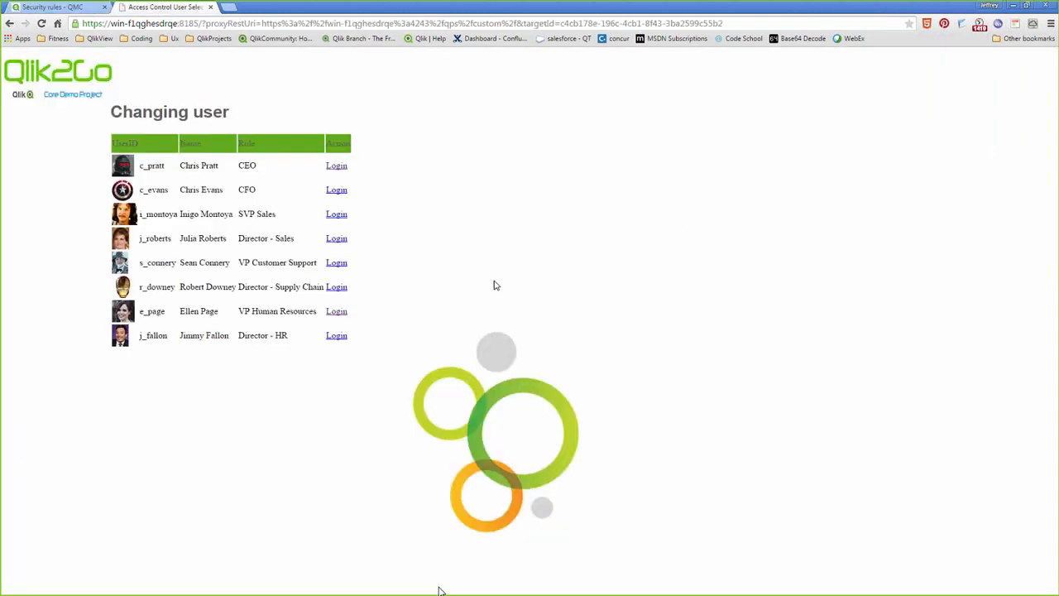
click(343, 168)
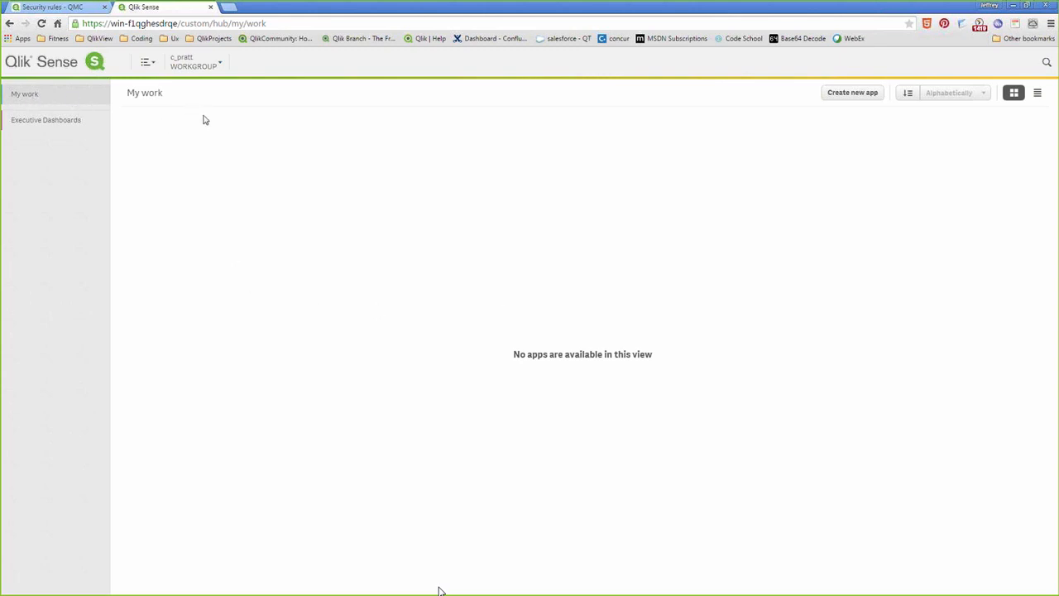
click(836, 95)
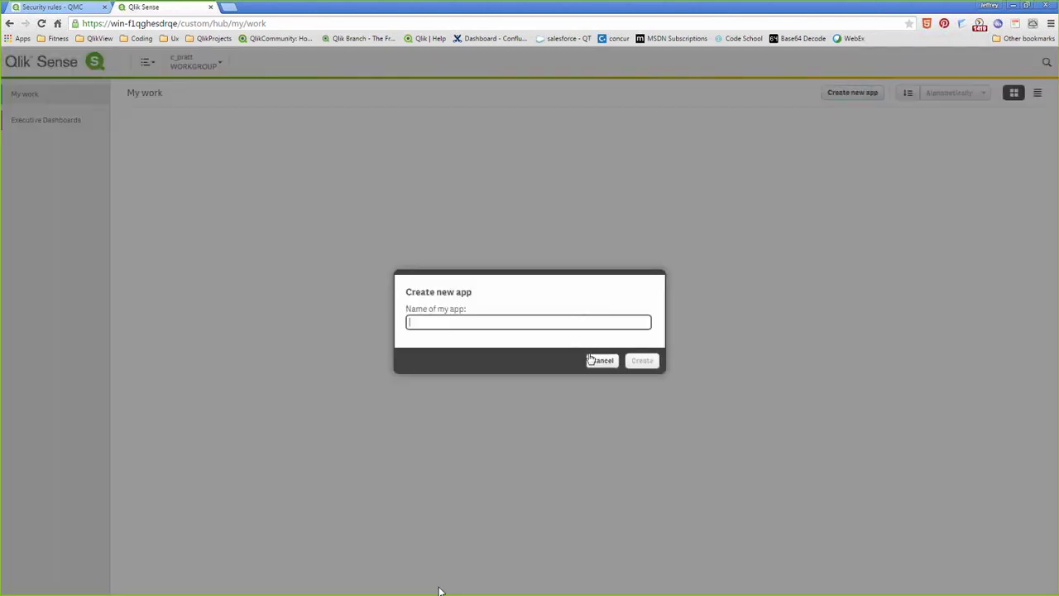
text(test1)
click(639, 361)
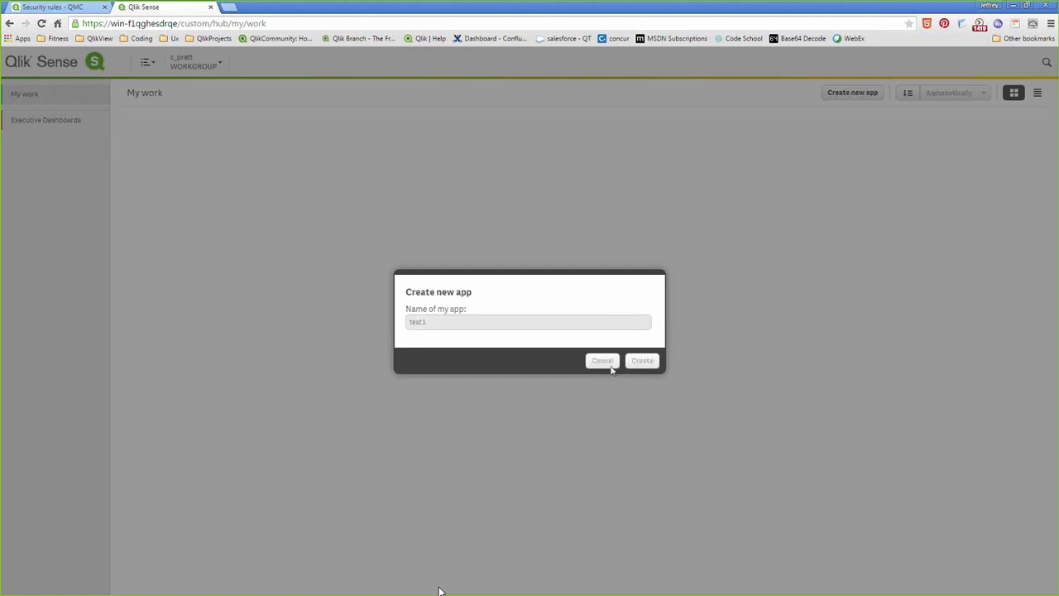
click(642, 364)
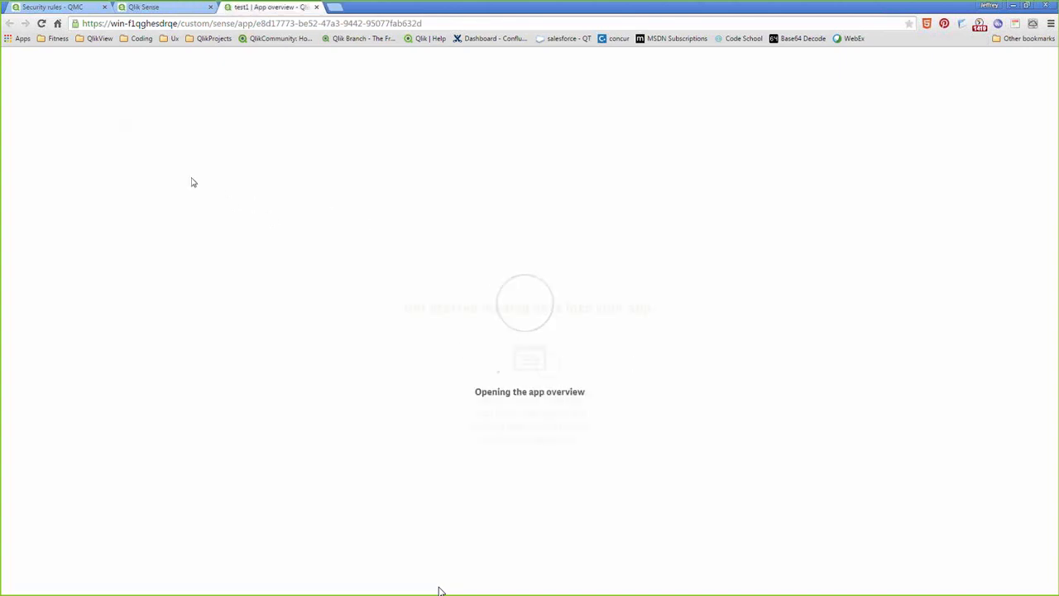
- View the data load editor of the test1 app, and close the app and the hub
click(17, 59)
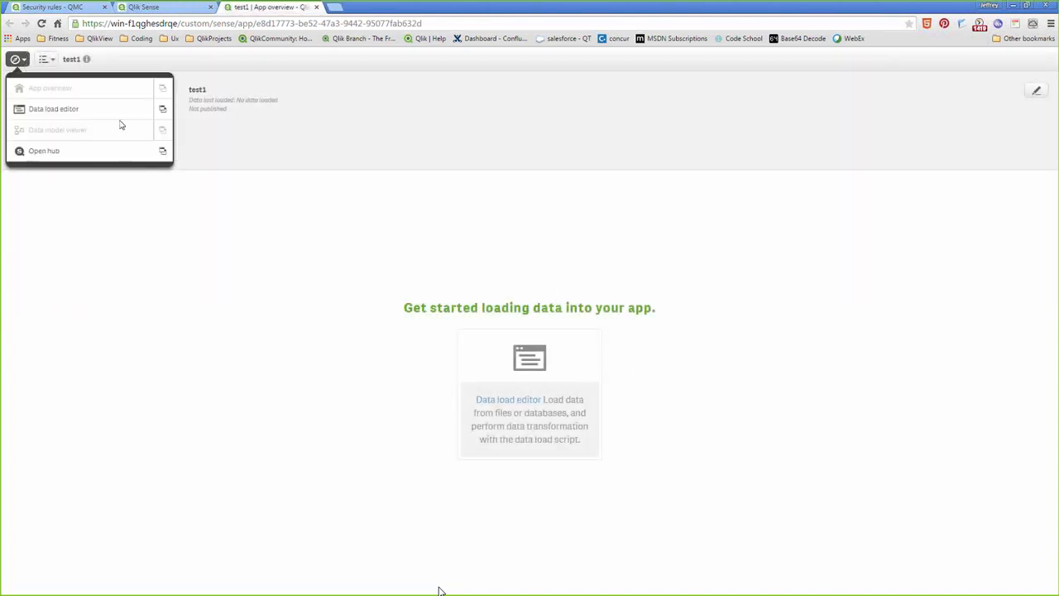
click(515, 372)
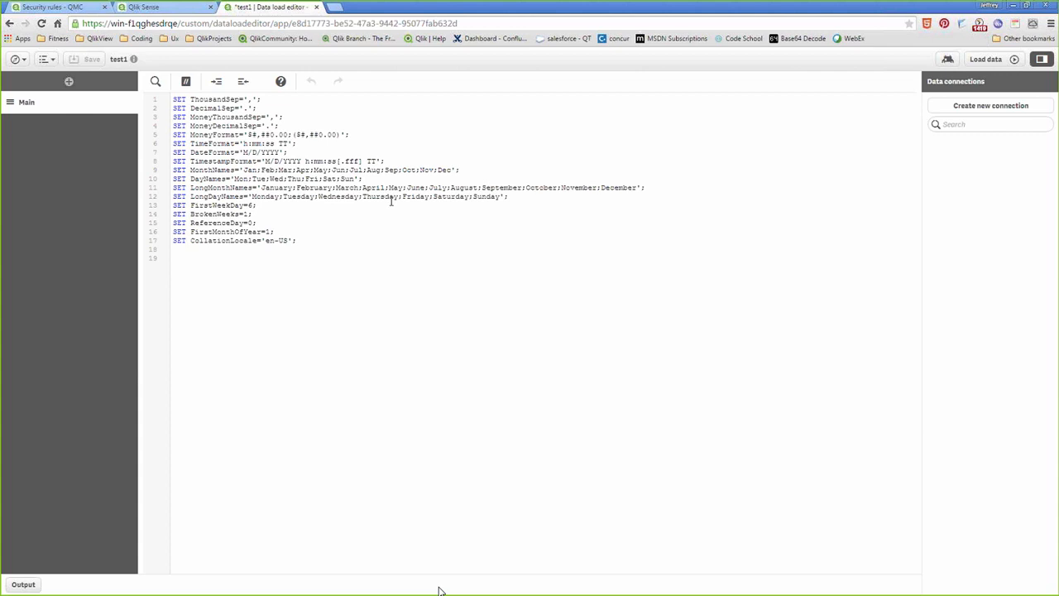
click(318, 7)
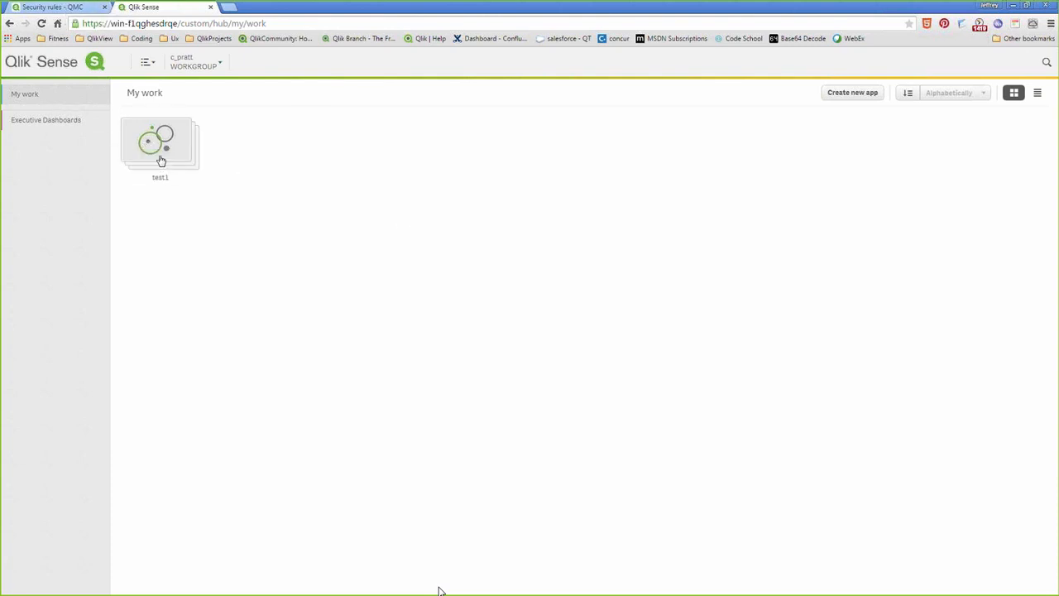
mouse_move(159, 157)
click(212, 8)
- Delete the test1 app from the apps overview in the Qlik Management Console
click(25, 55)
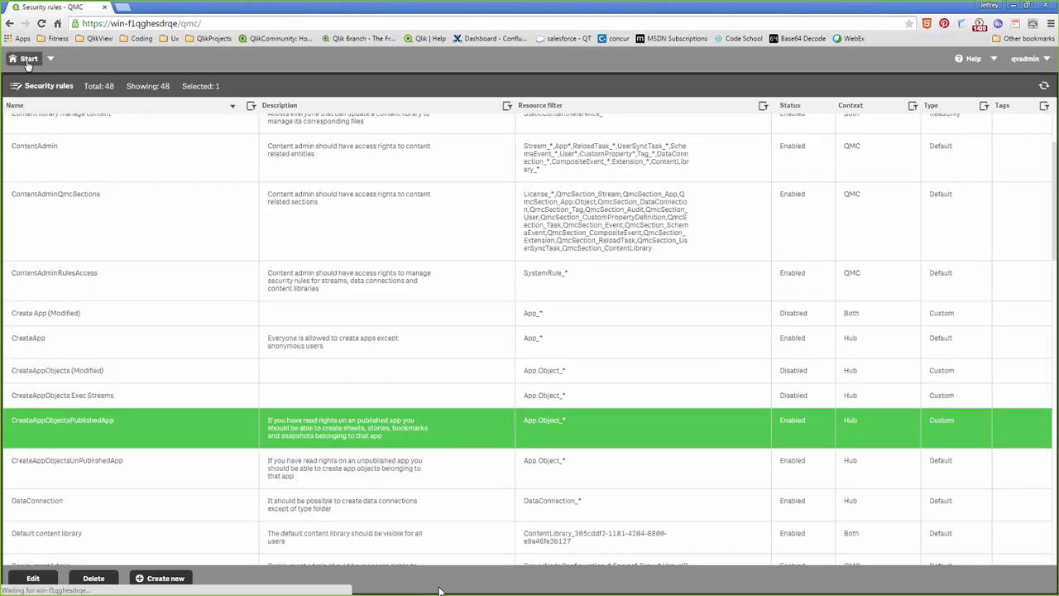
click(27, 115)
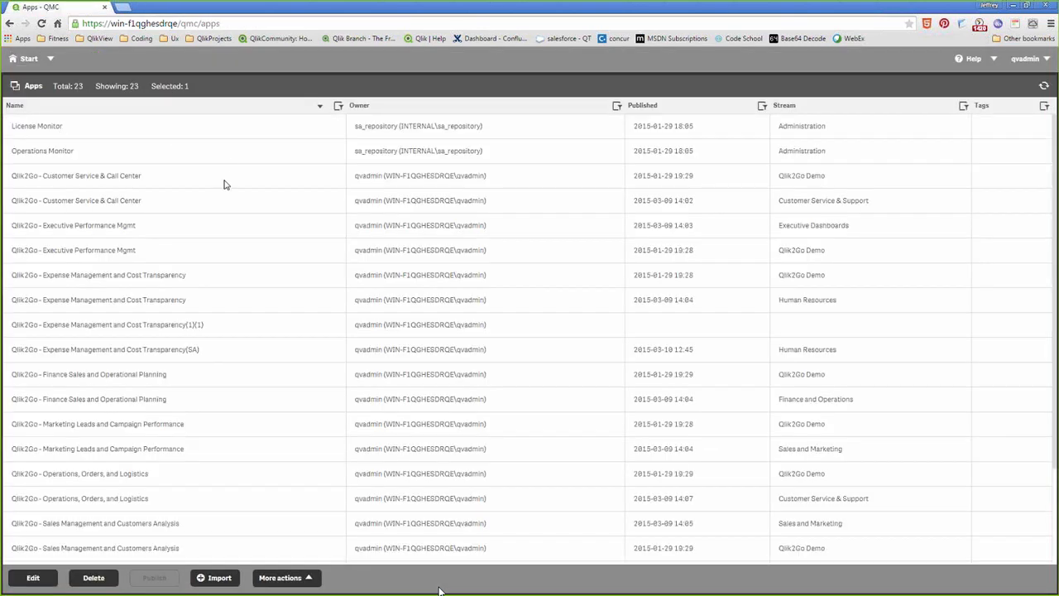
scroll(193, 366, down, 3)
click(54, 551)
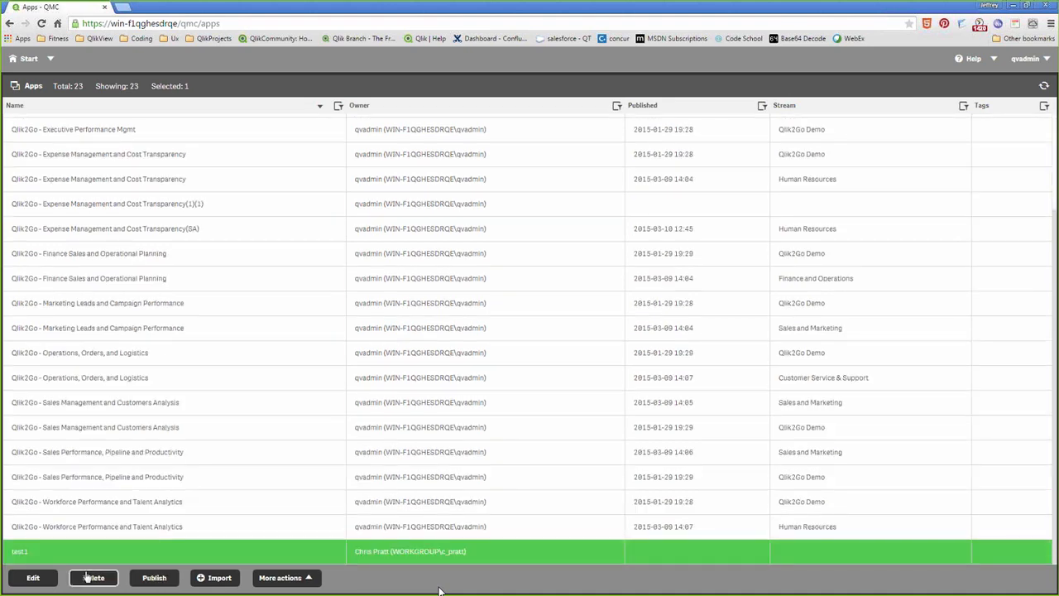
click(92, 577)
click(393, 352)
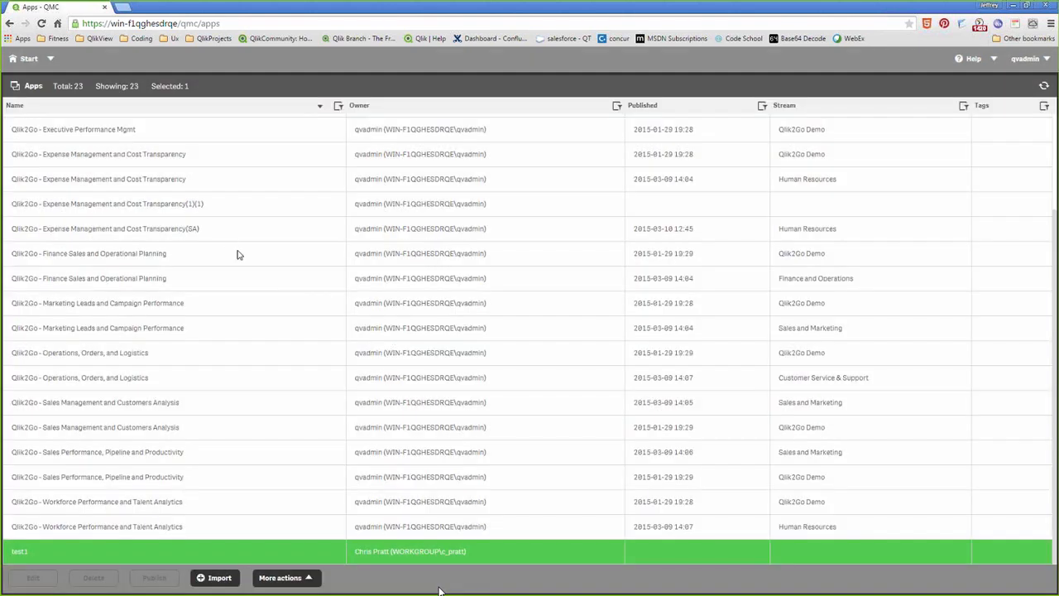
- Open the CreateApp security rule and examine its resource filter and conditions
click(29, 58)
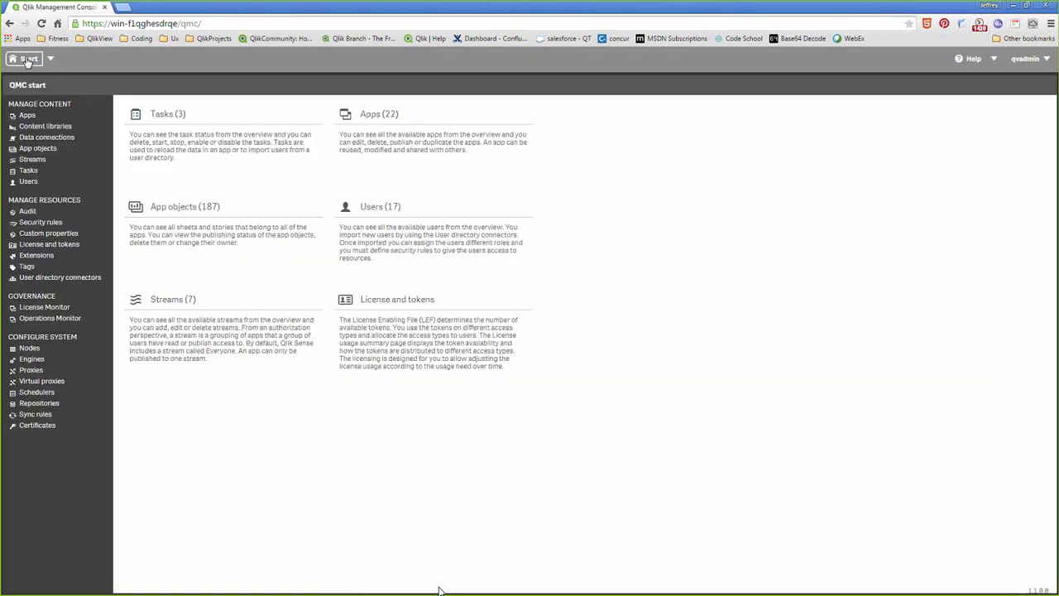
click(41, 221)
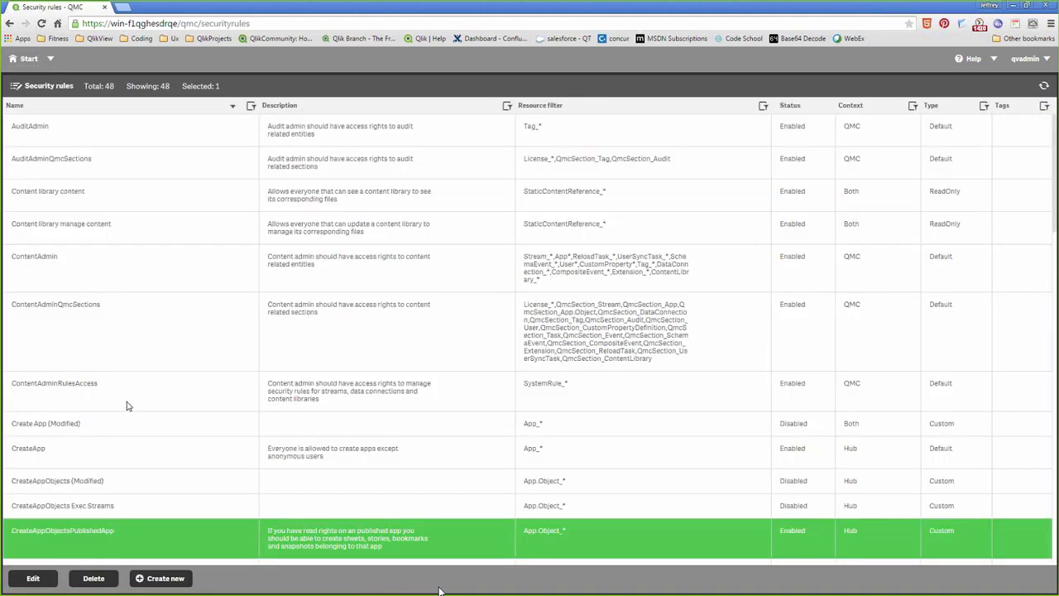
scroll(125, 389, down, 2)
click(89, 347)
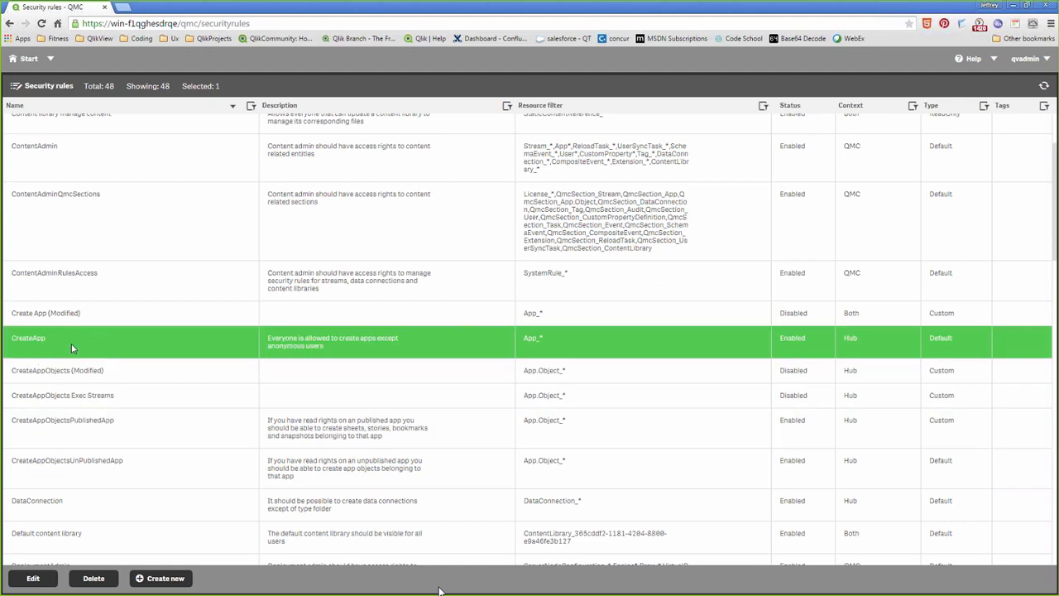
double_click(71, 347)
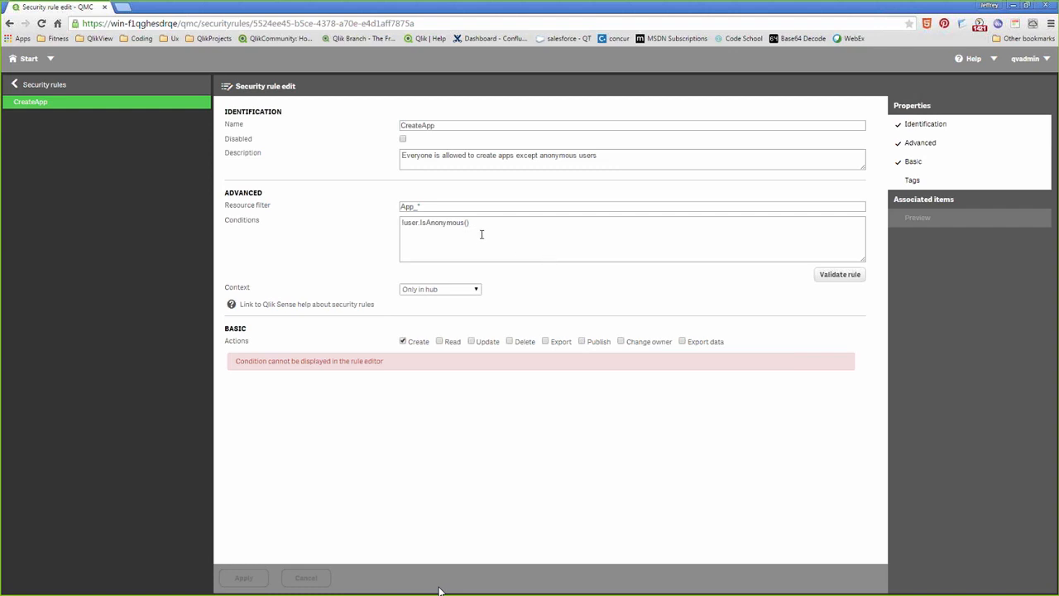
triple_click(436, 207)
click(533, 245)
- Preview the CreateApp rule's access grid and inspect the applicable rules, resource and user details for guest on License Monitor
click(906, 226)
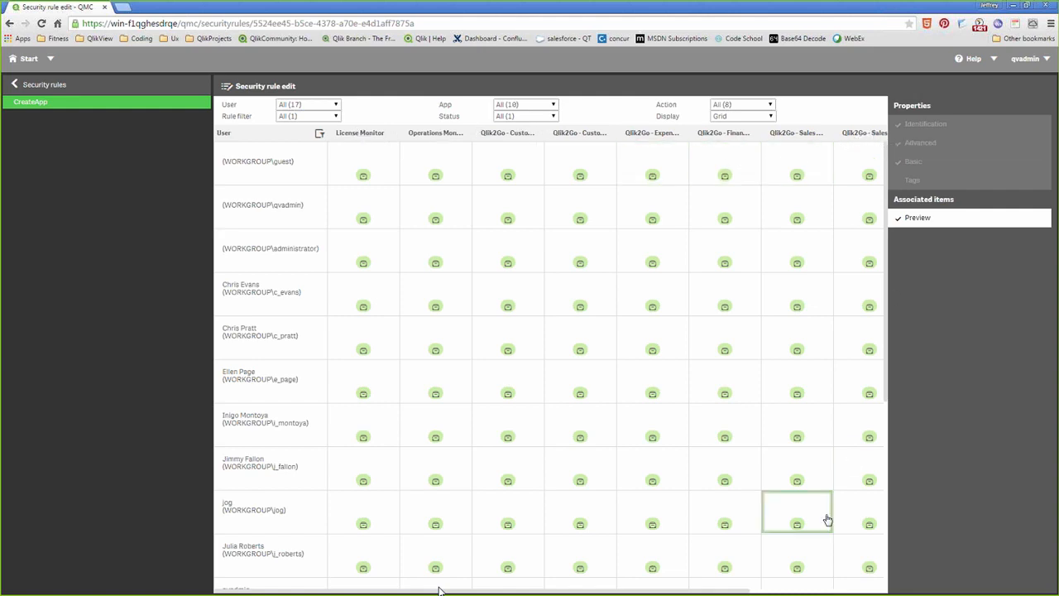
scroll(439, 589, right, 4)
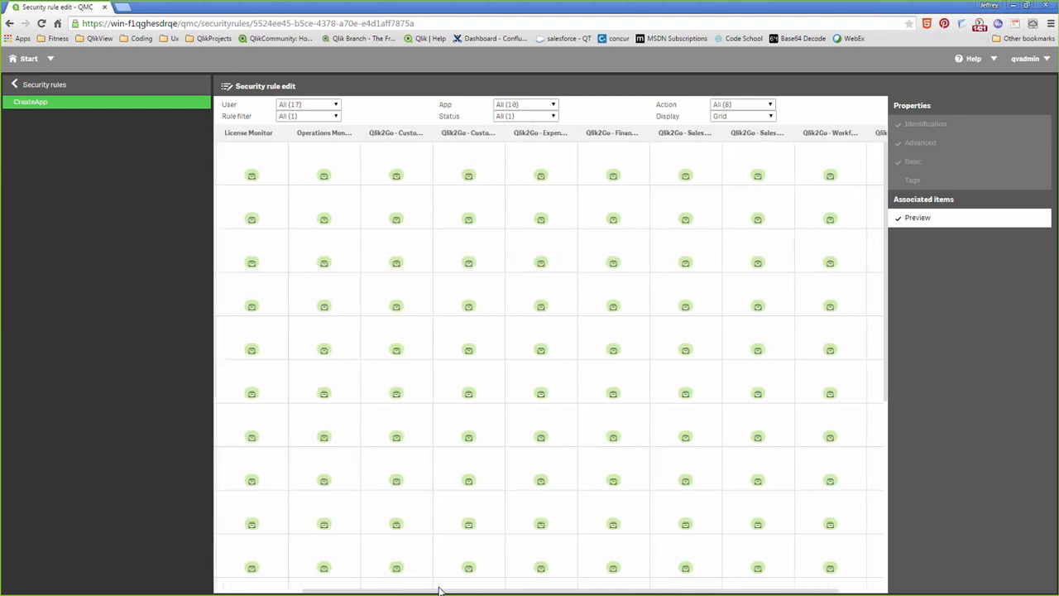
scroll(394, 281, left, 4)
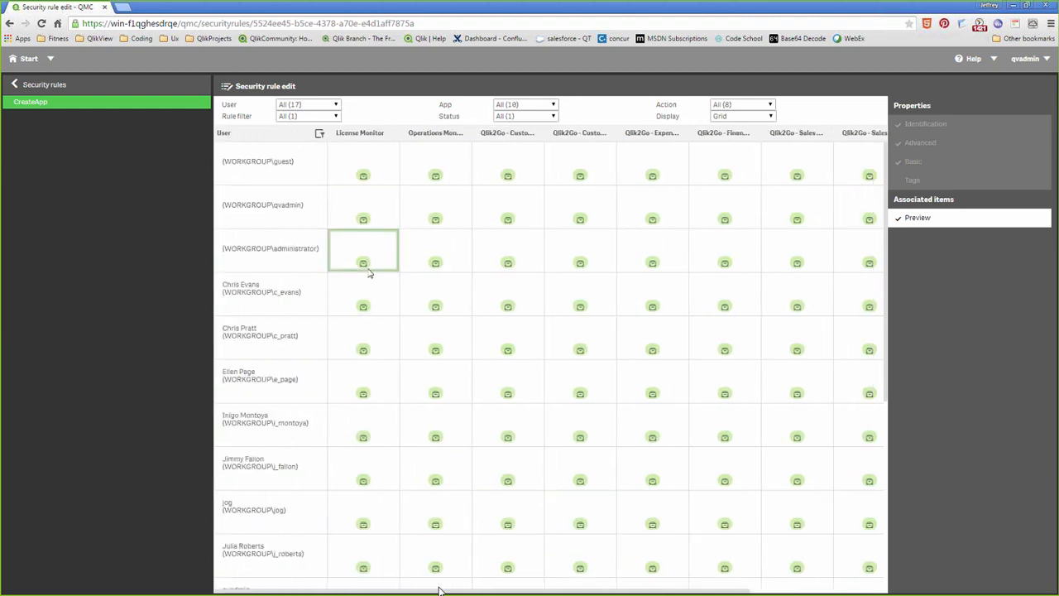
scroll(381, 378, down, 4)
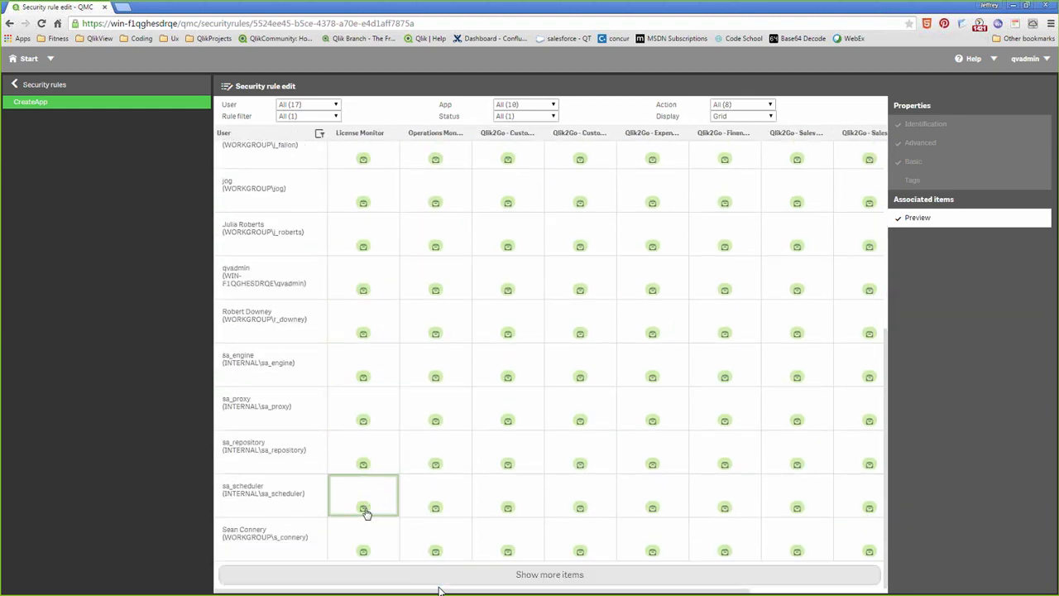
scroll(366, 191, up, 3)
click(366, 187)
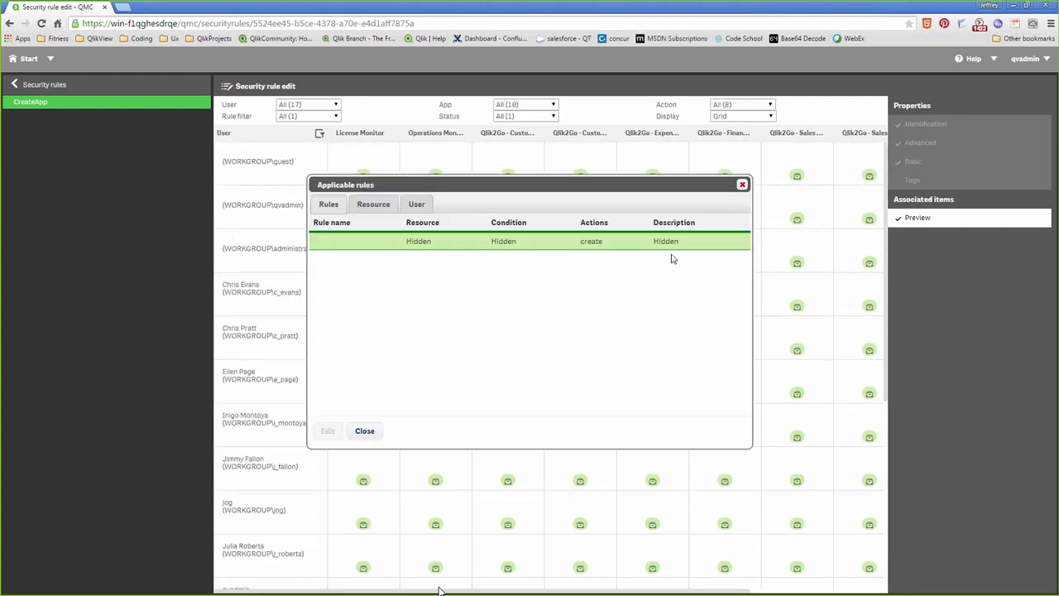
click(366, 208)
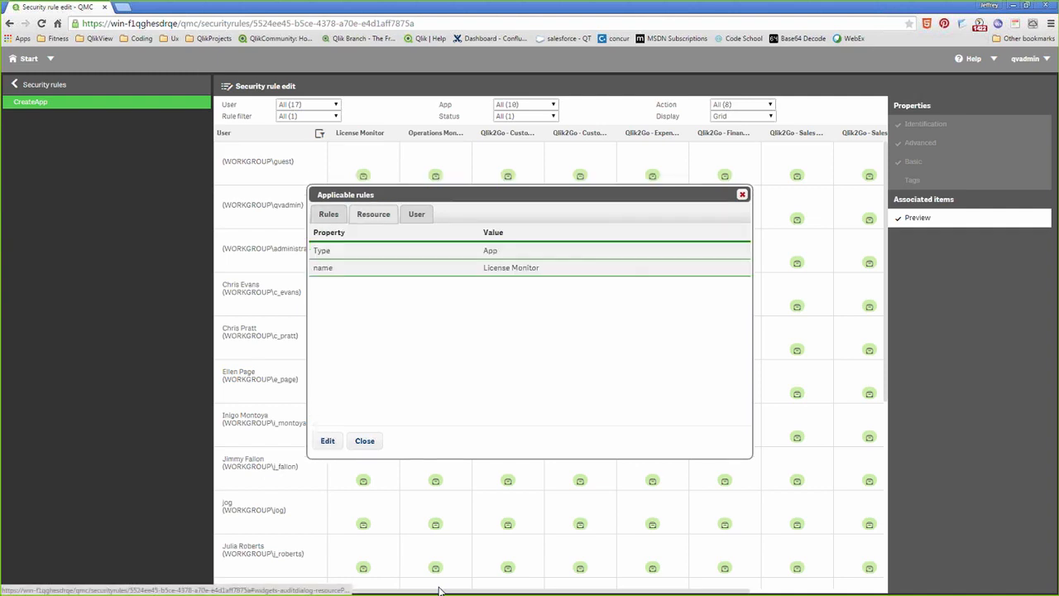
click(414, 216)
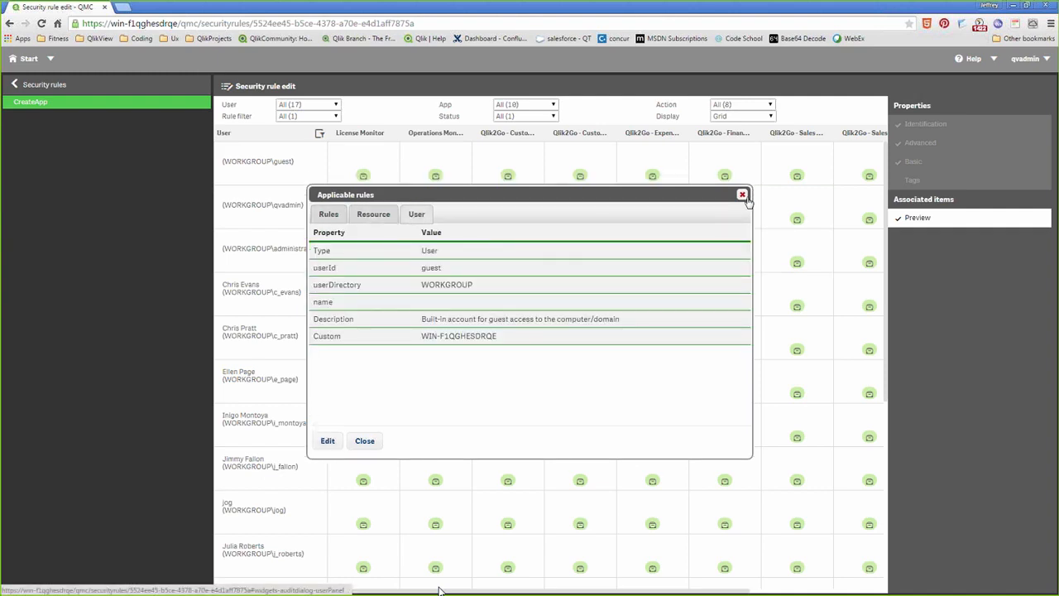
click(742, 194)
- Disable the default CreateApp security rule and apply the change
click(45, 90)
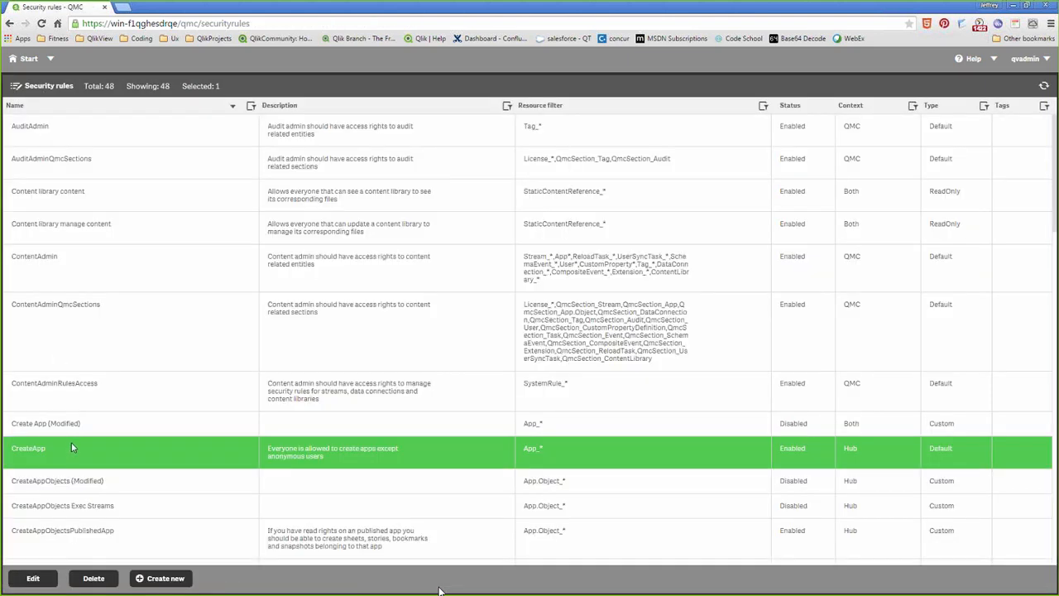
click(21, 423)
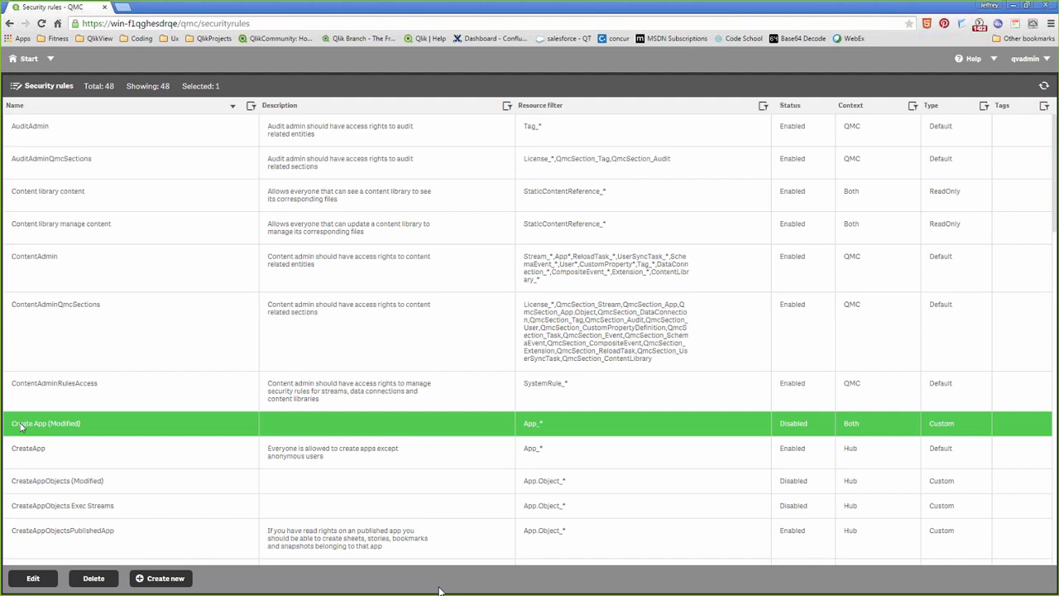
click(34, 451)
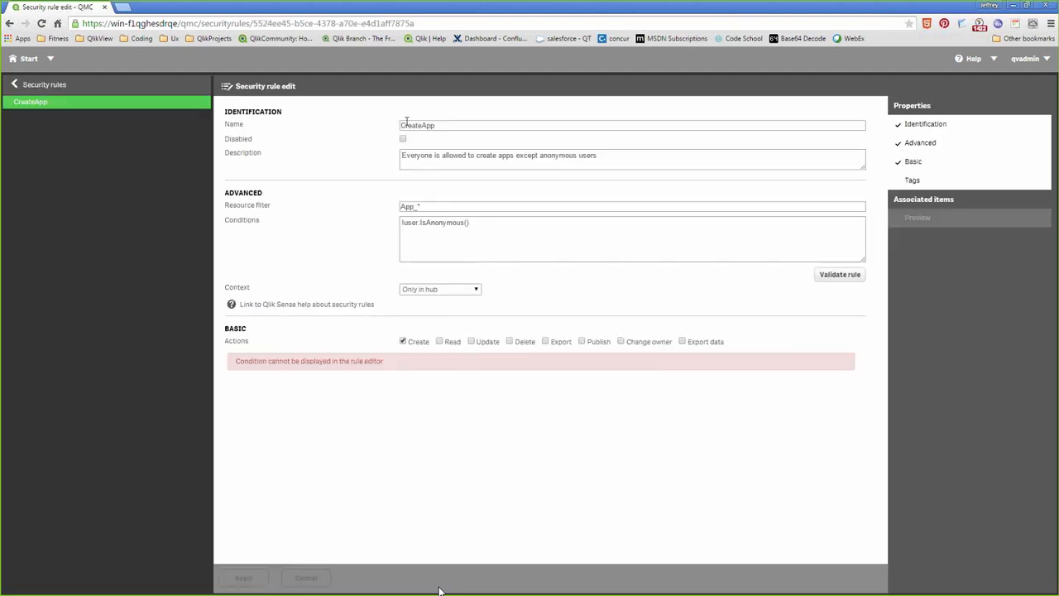
click(402, 140)
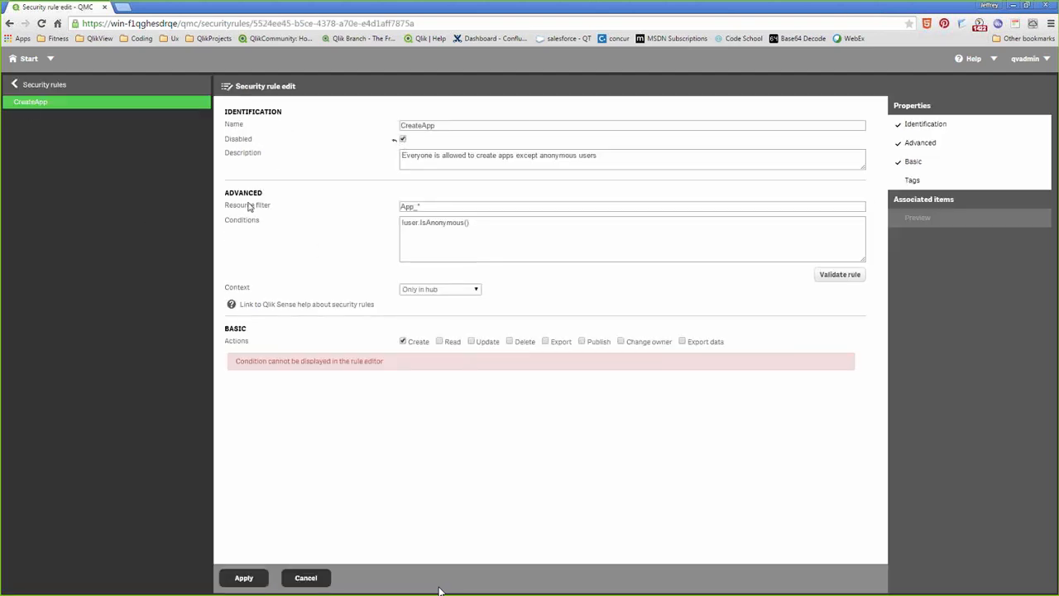
click(241, 577)
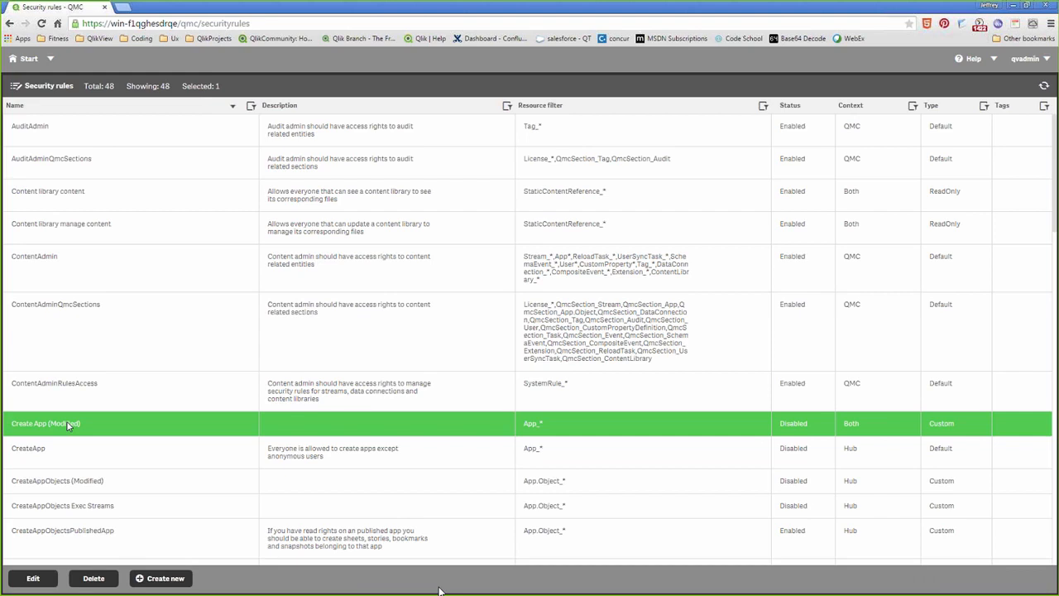
- Open the Create App (Modified) security rule for editing
double_click(68, 425)
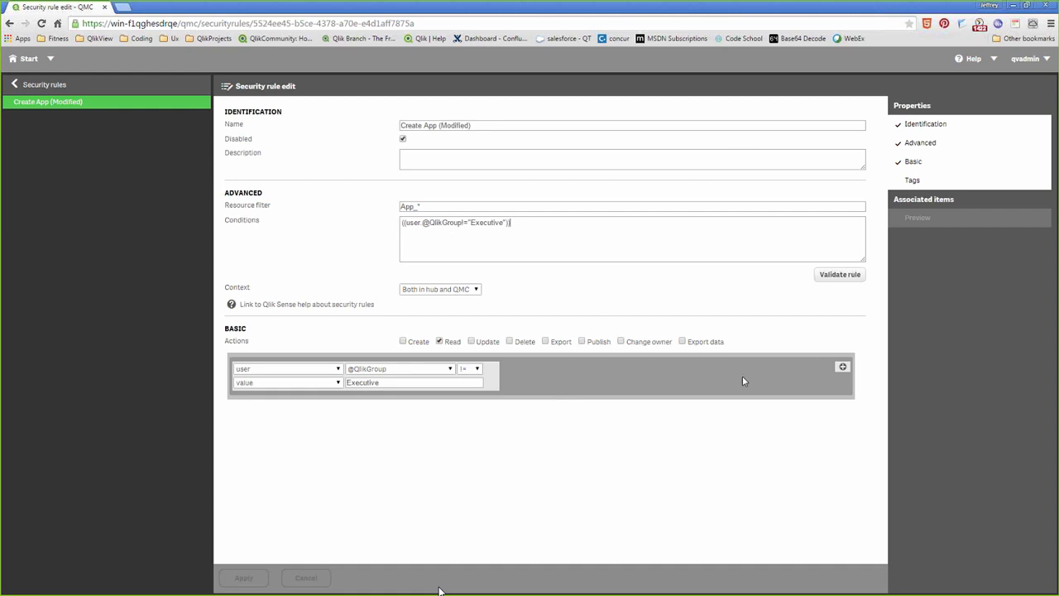
click(842, 368)
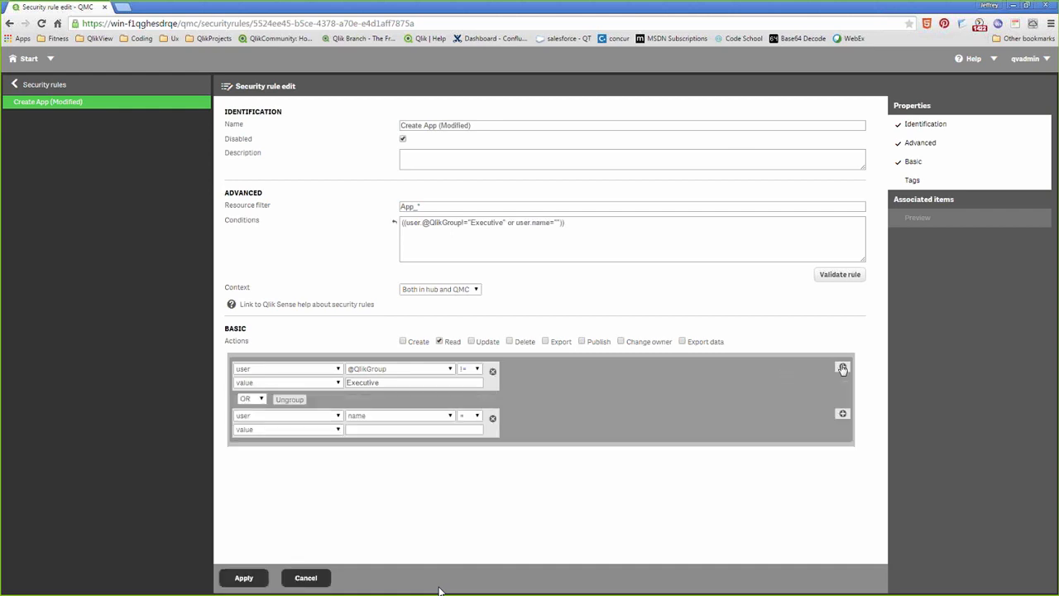
click(252, 398)
click(544, 398)
click(493, 420)
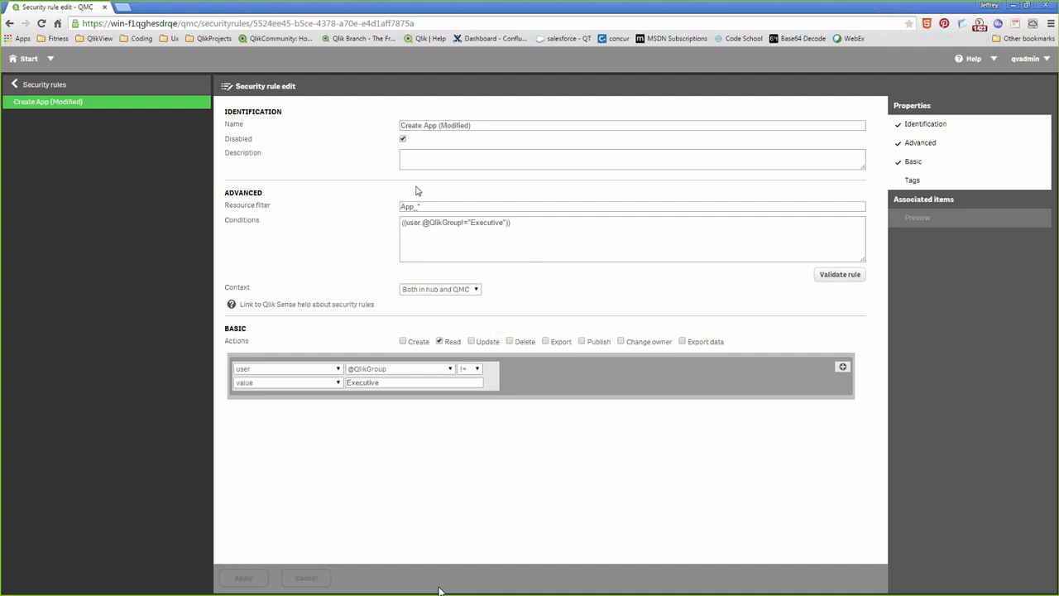
- Enable the Create App (Modified) security rule and apply the change
click(404, 140)
click(244, 577)
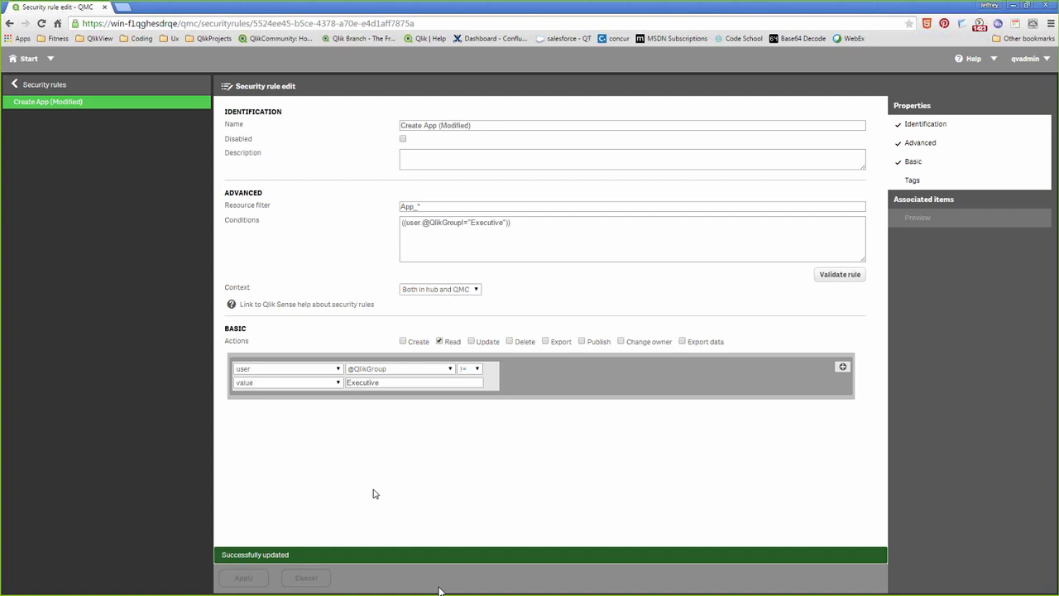
click(122, 7)
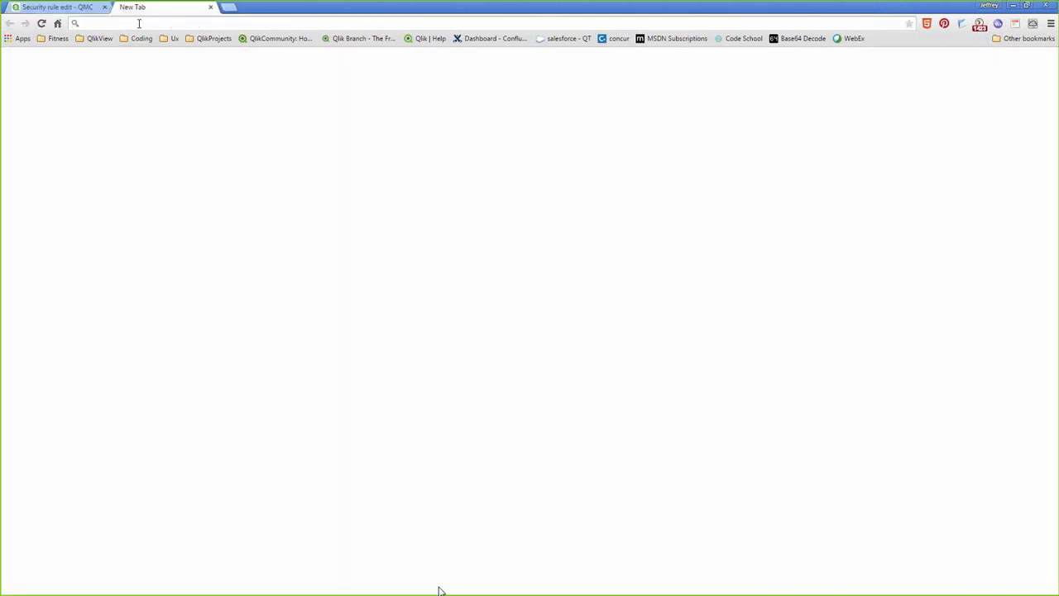
text(https)
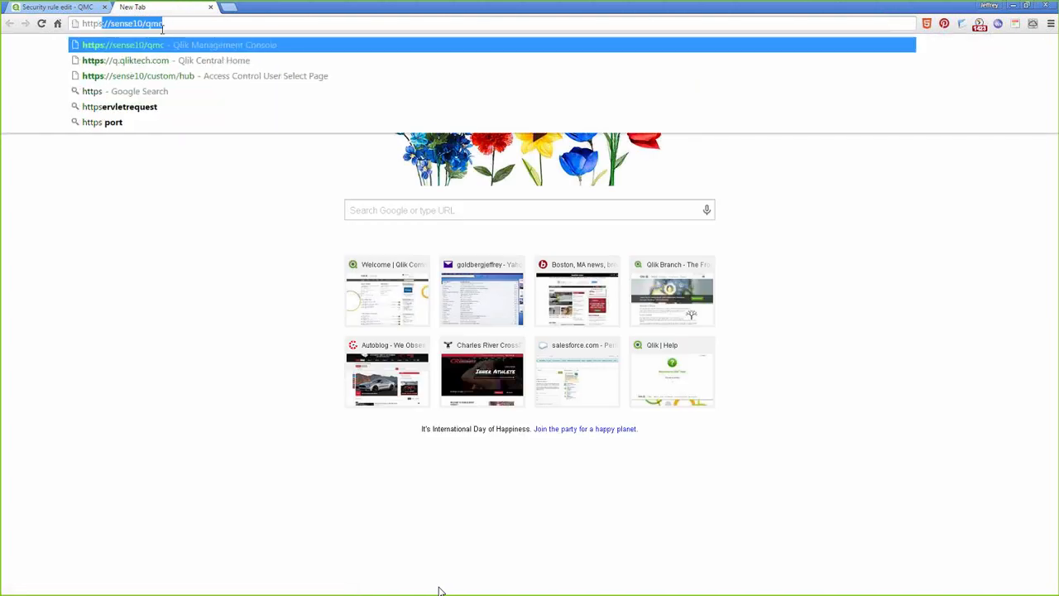
text(://win-f1qghesdrq)
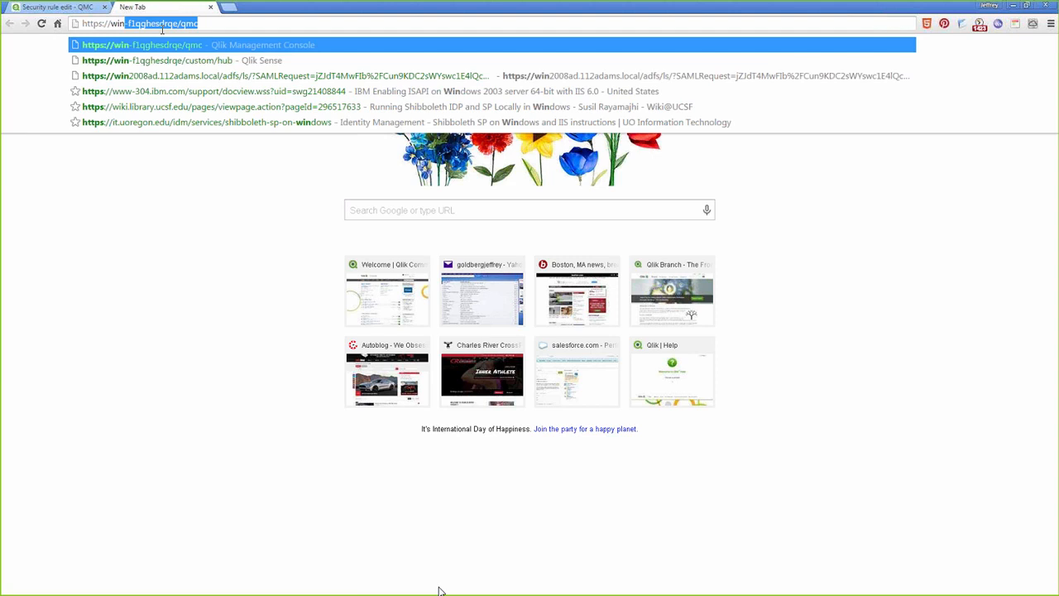
key(Down)
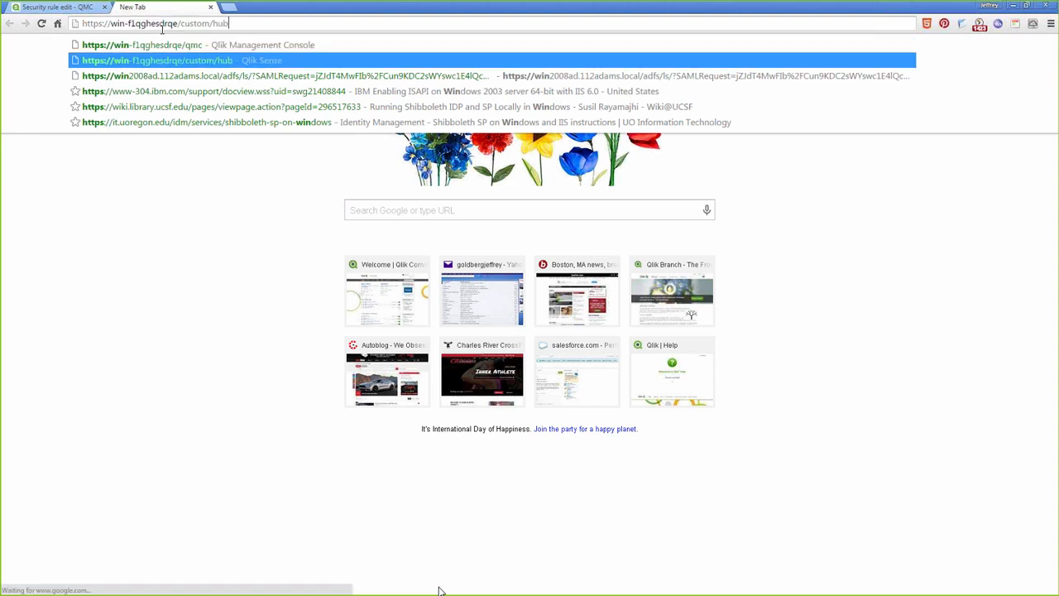
key(Return)
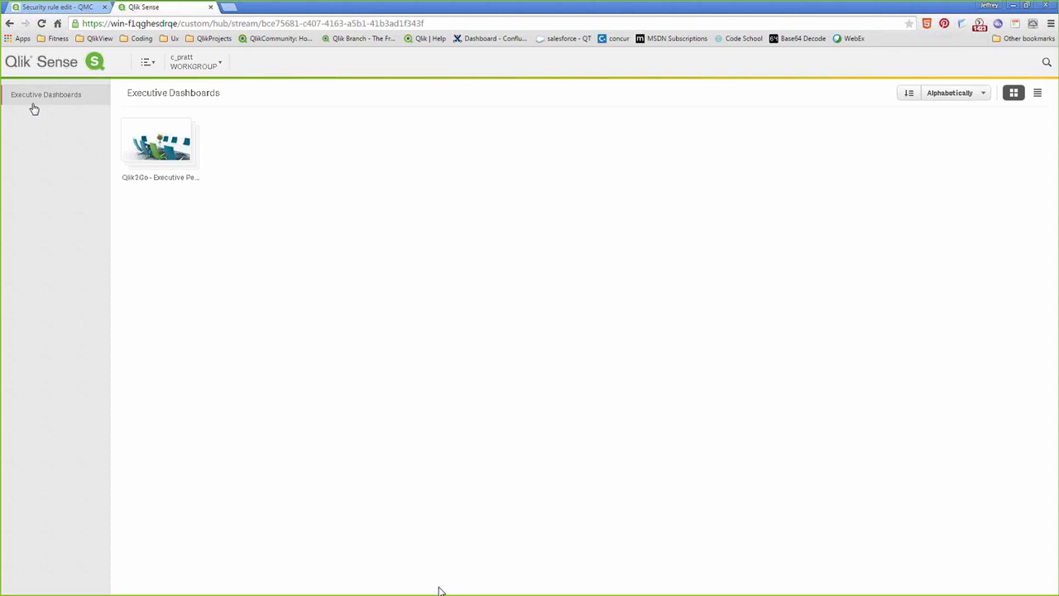
click(160, 163)
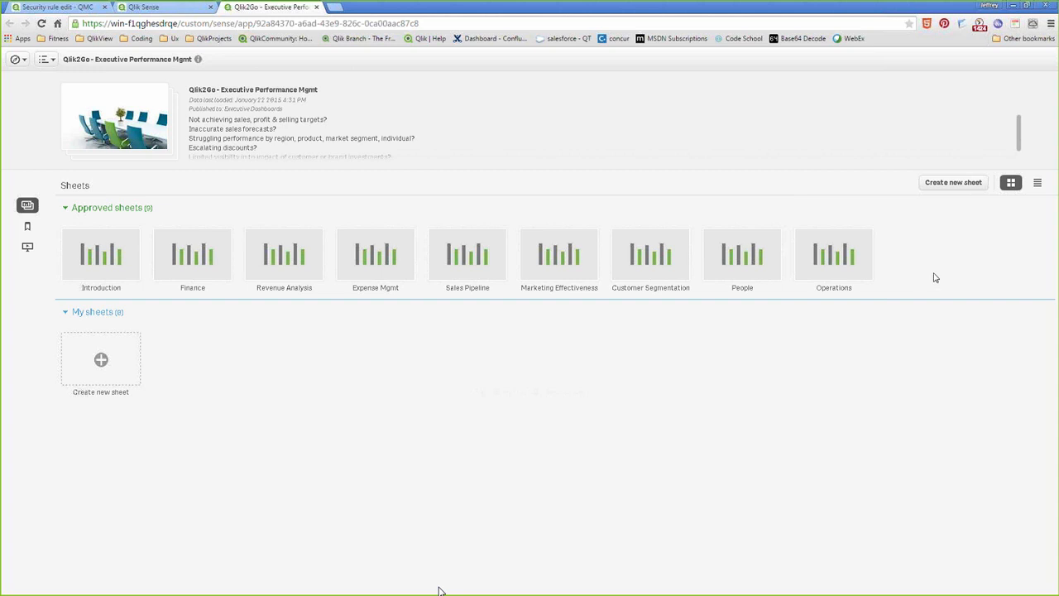
- Go through the Introduction sheet to Expense Mgmt, filter Finance T&E Type from Car Rental through Internal Cross Charge, and clear the selection
click(104, 257)
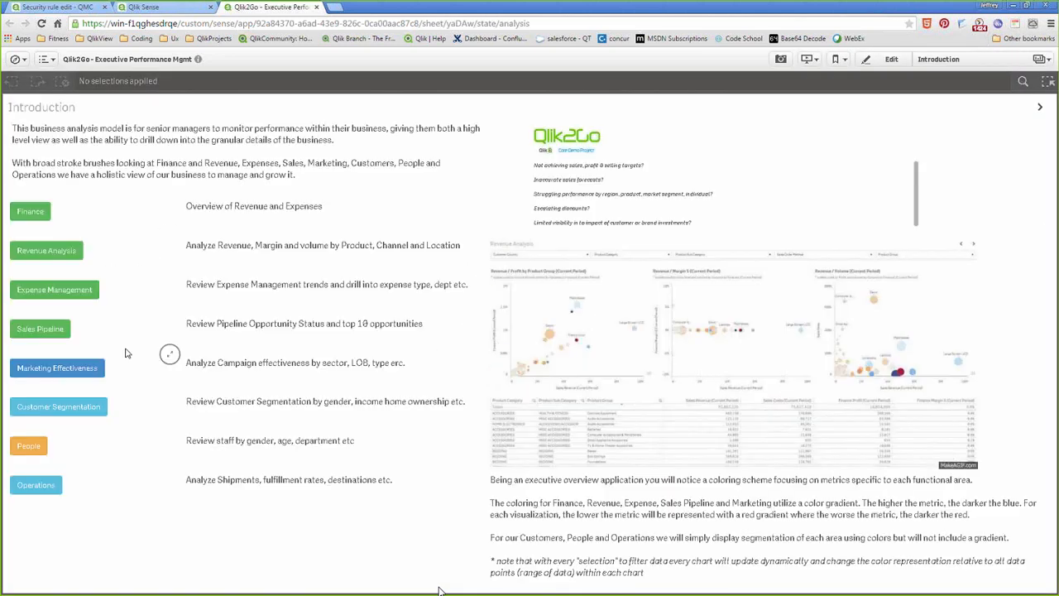
click(27, 292)
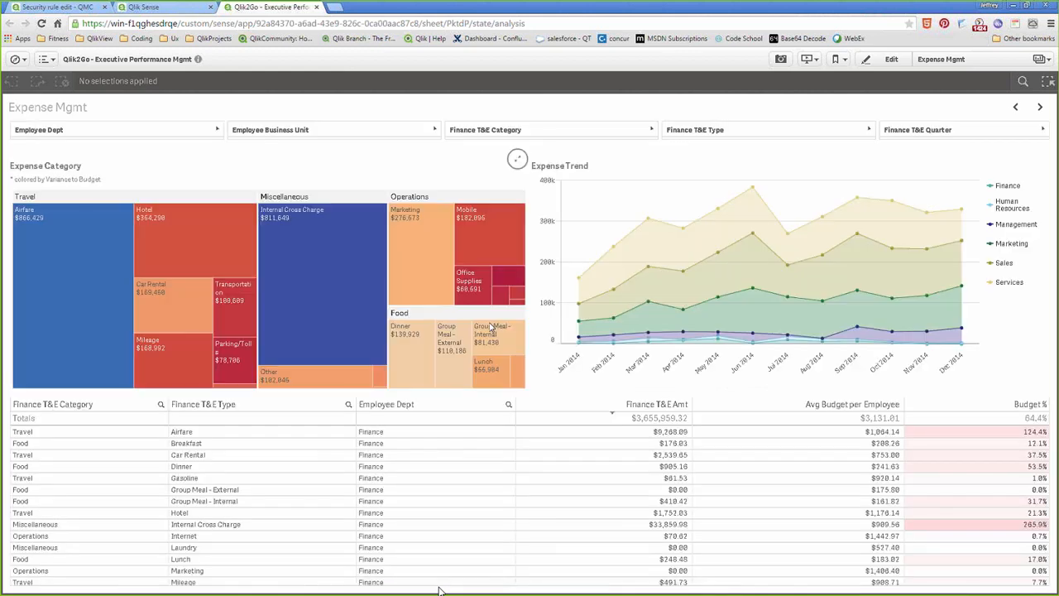
drag(291, 454, 298, 525)
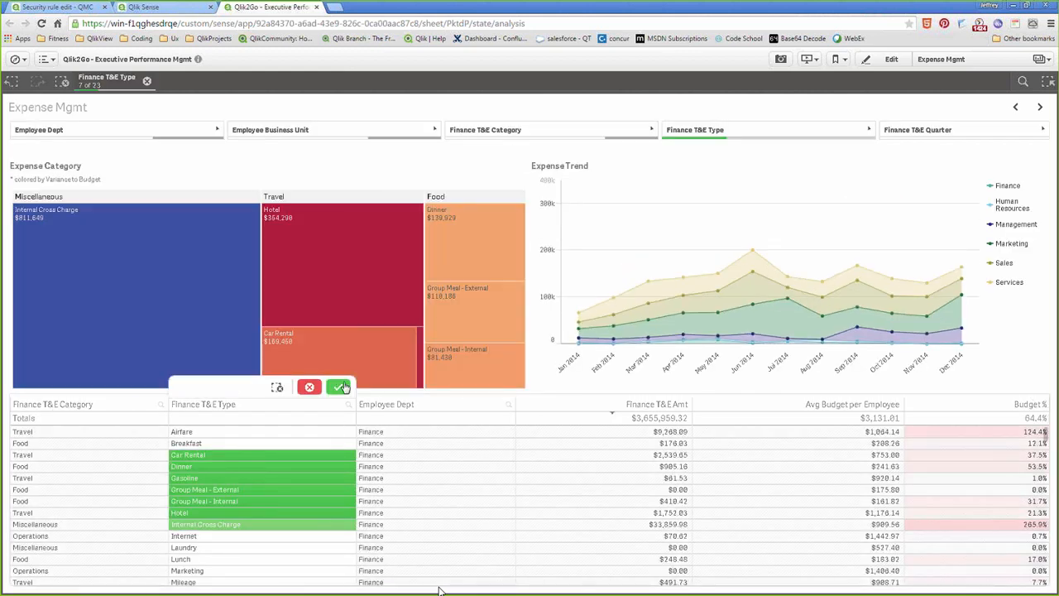
click(337, 386)
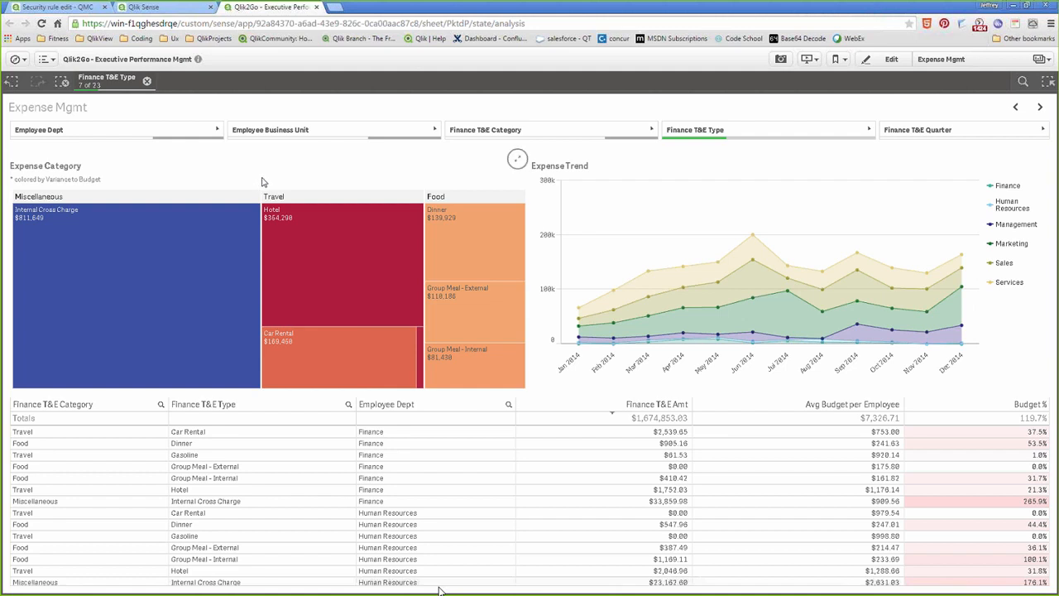
click(147, 82)
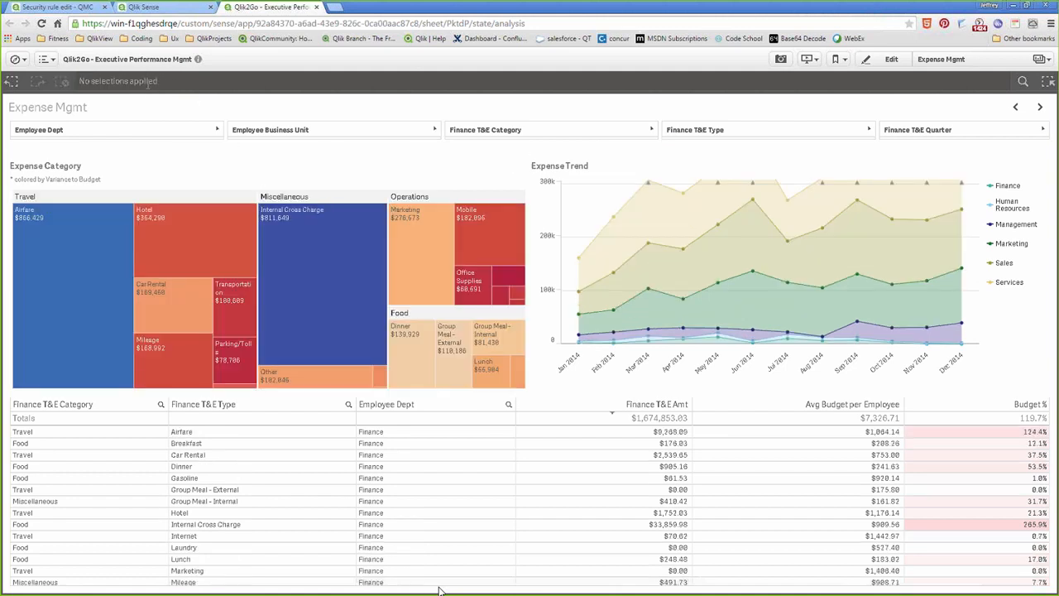
- Check whether the Expense Mgmt sheet can be edited, leave edit mode, and return to the app overview
click(891, 60)
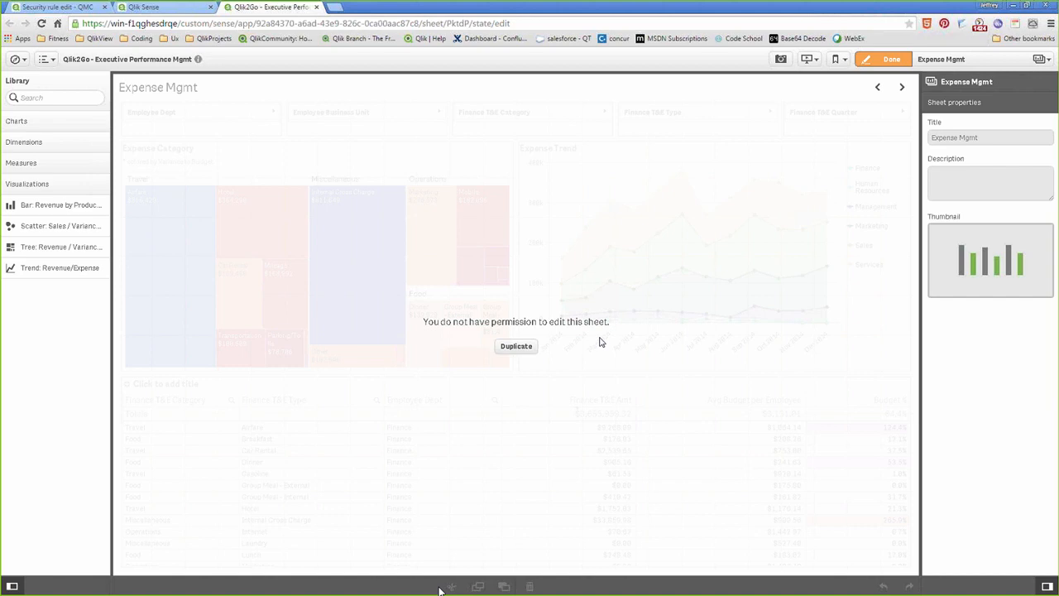
click(883, 59)
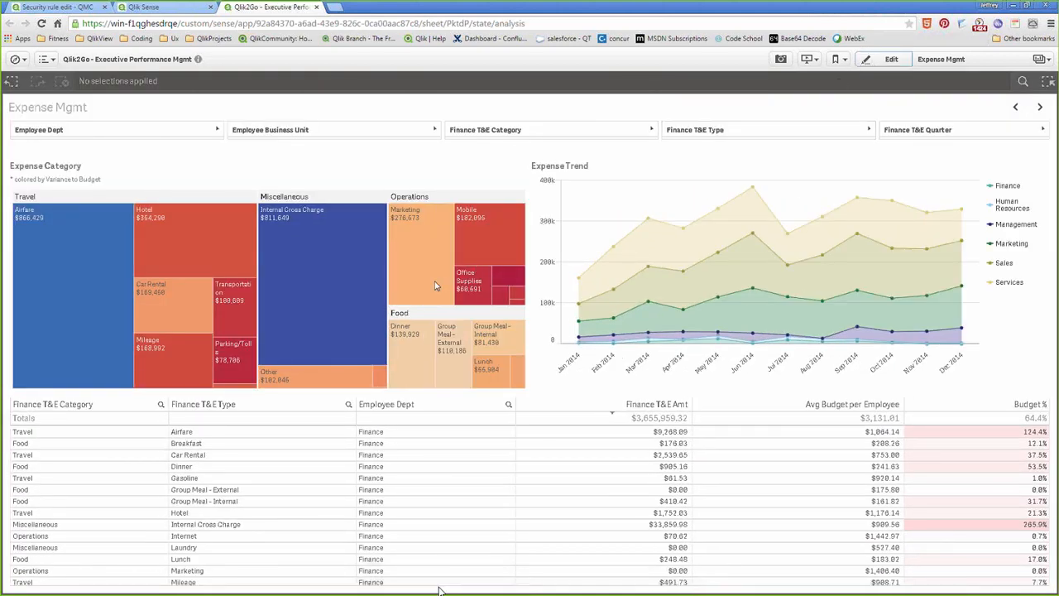
click(16, 60)
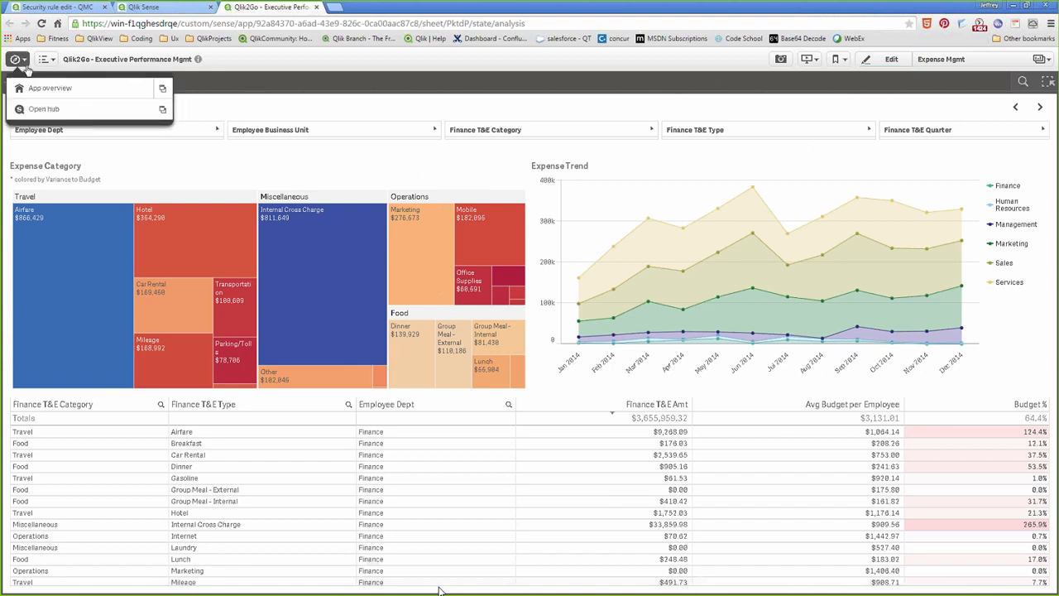
click(33, 90)
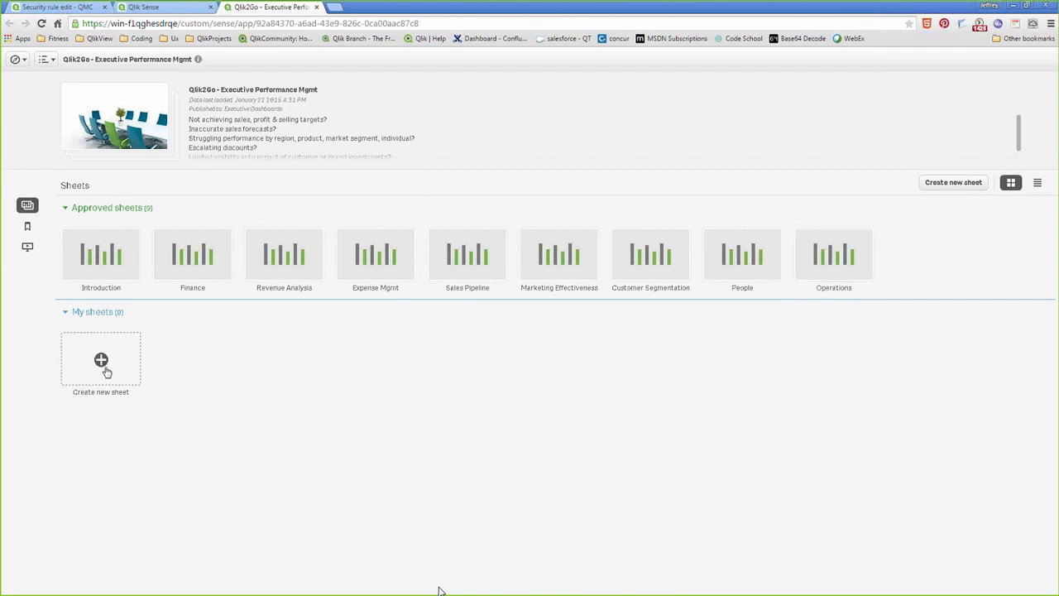
- Play the approved story "What is Qlik Sense?" through its third slide, and return to the sheets in the app overview
click(27, 247)
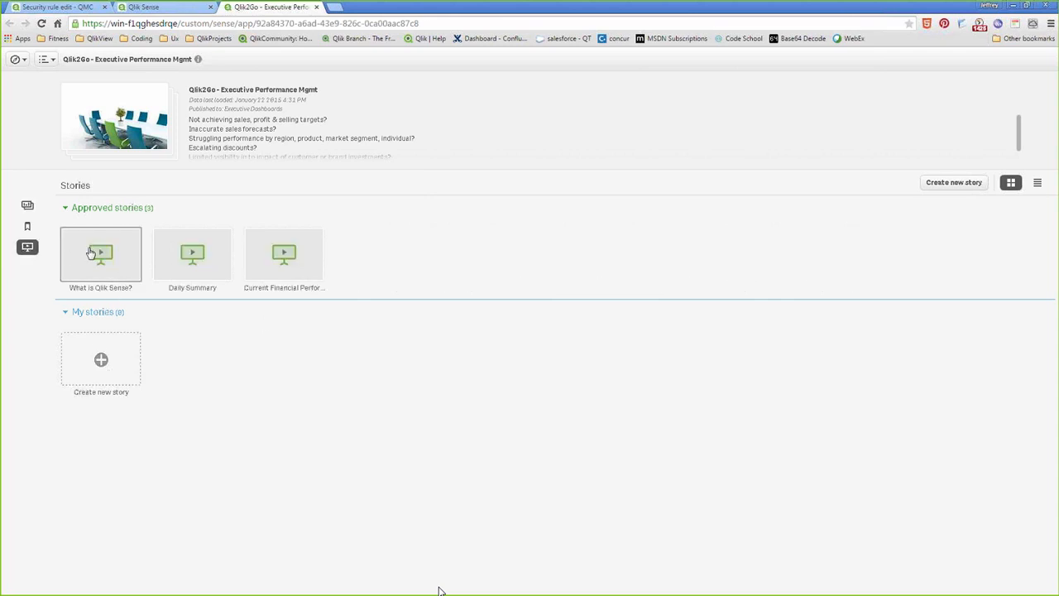
click(91, 252)
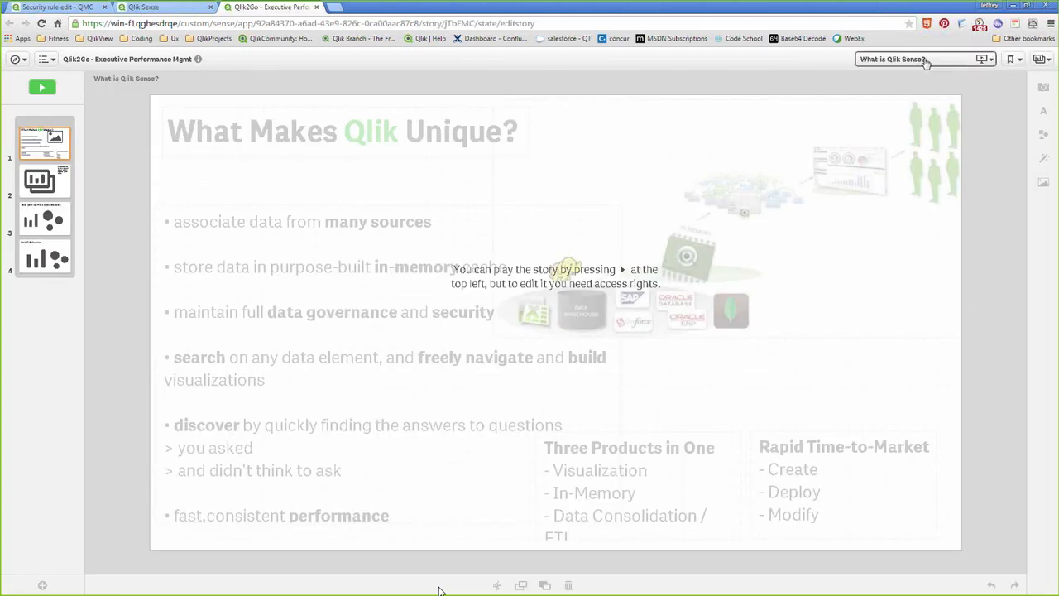
click(36, 92)
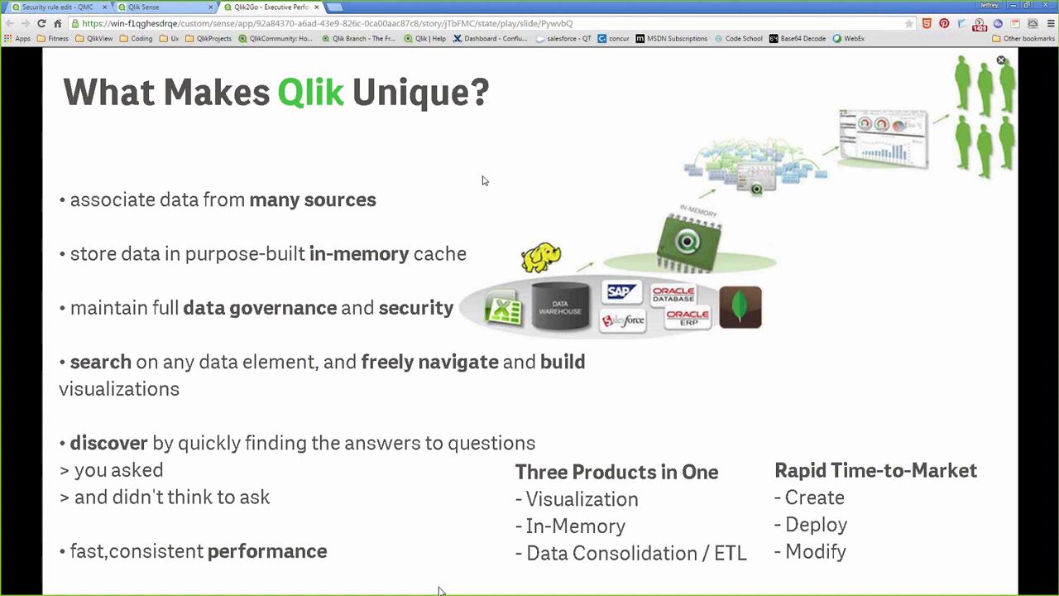
key(Right)
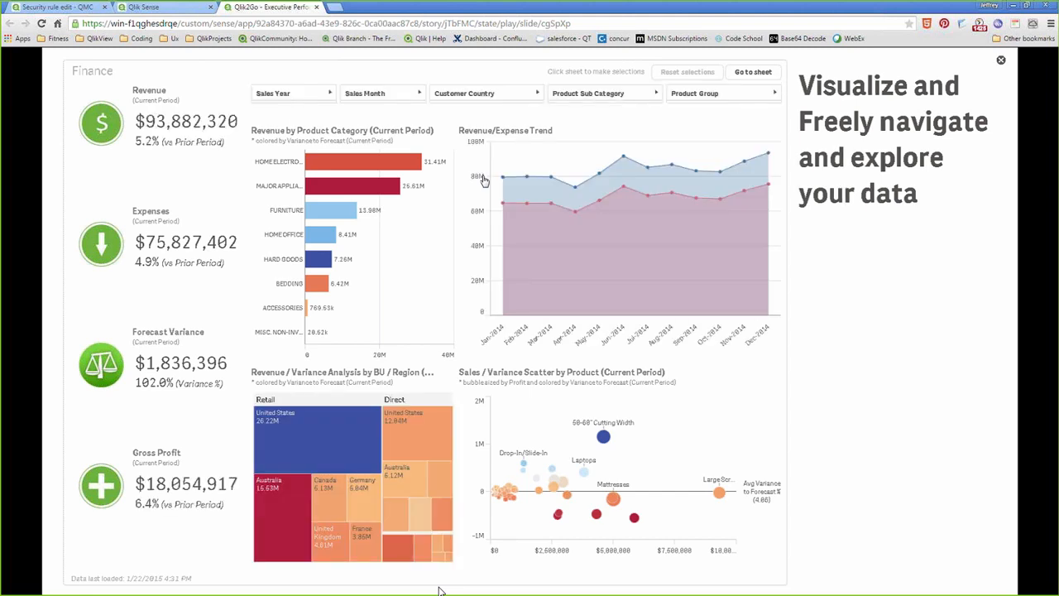
key(Right)
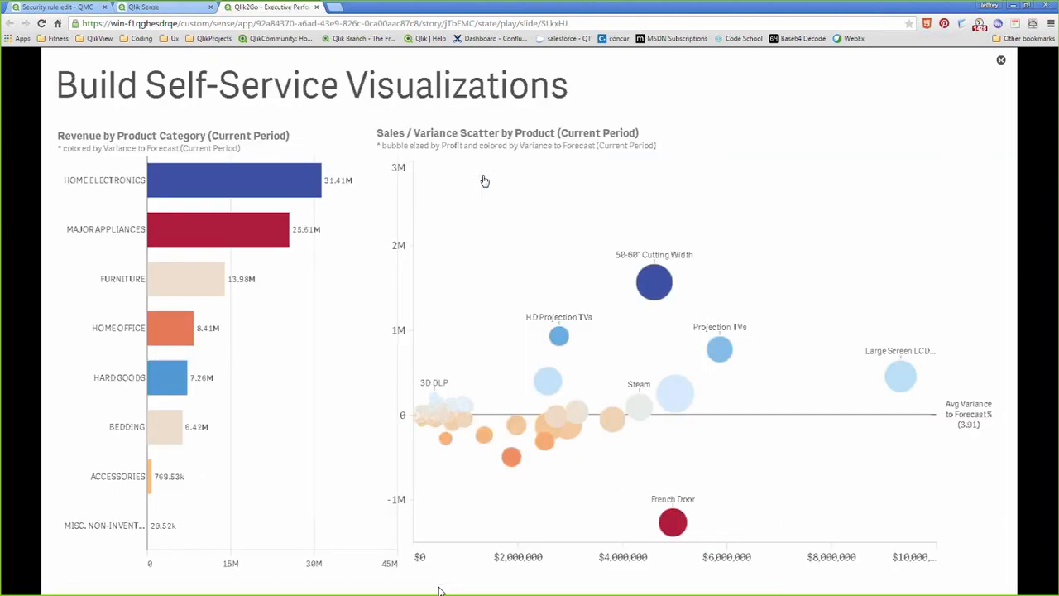
key(Escape)
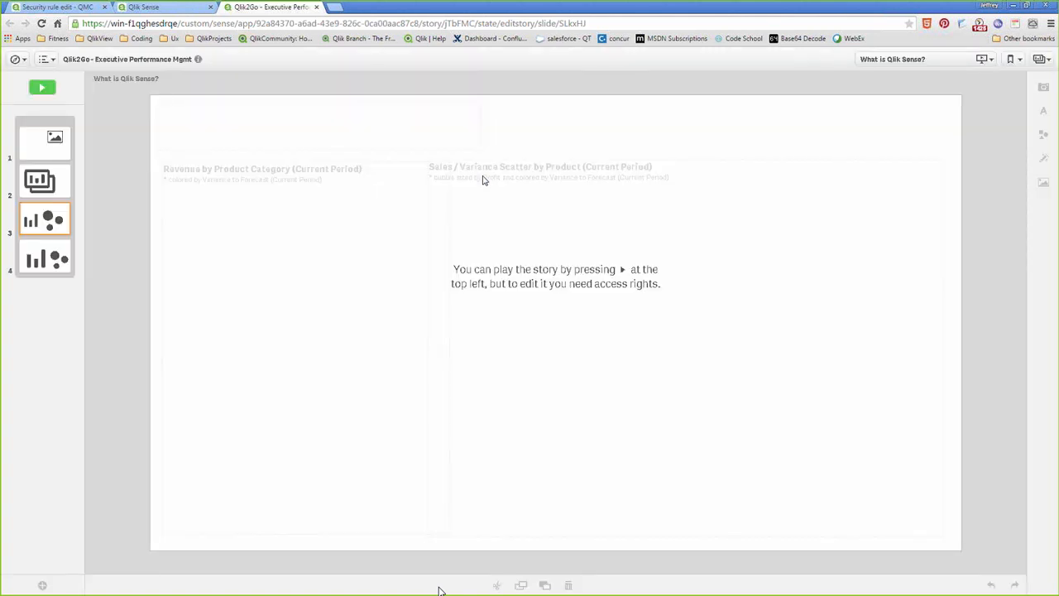
click(18, 60)
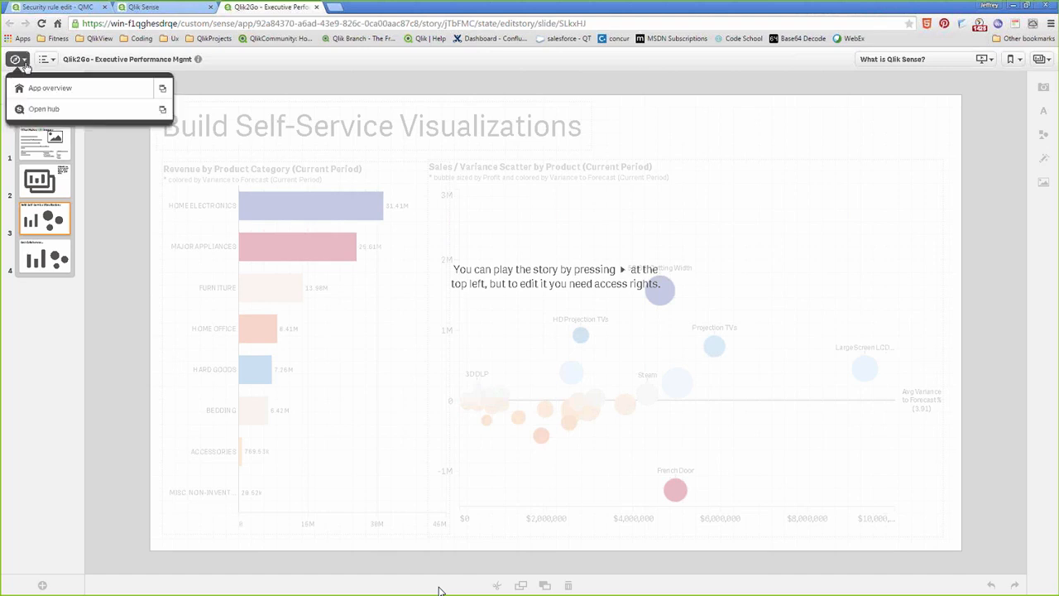
click(49, 88)
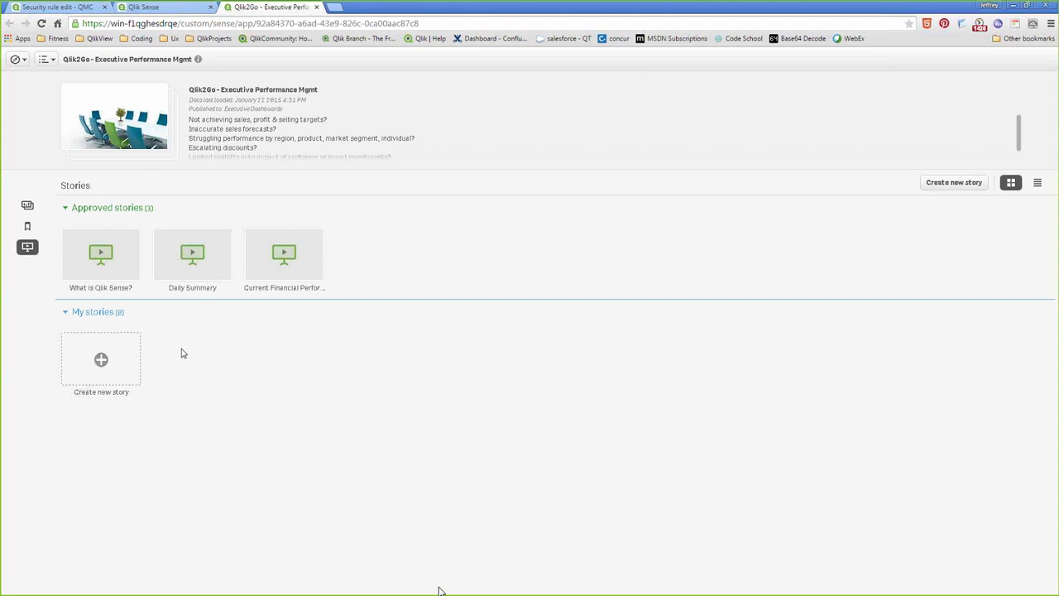
click(27, 204)
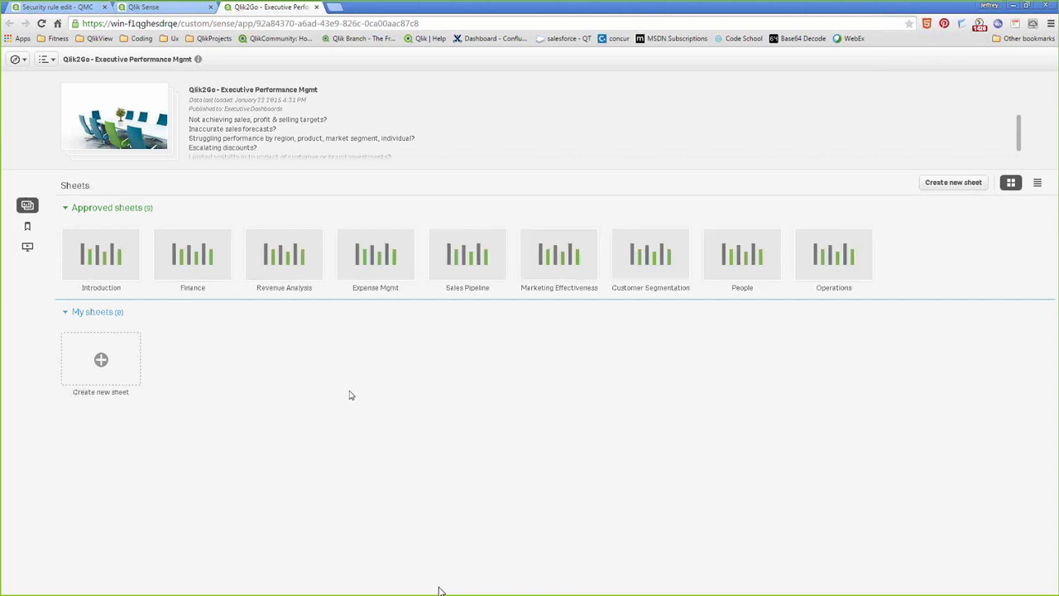
- Back in the Qlik Management Console, disable the CreateAppObjectsPublishedApp security rule and apply the change
click(62, 7)
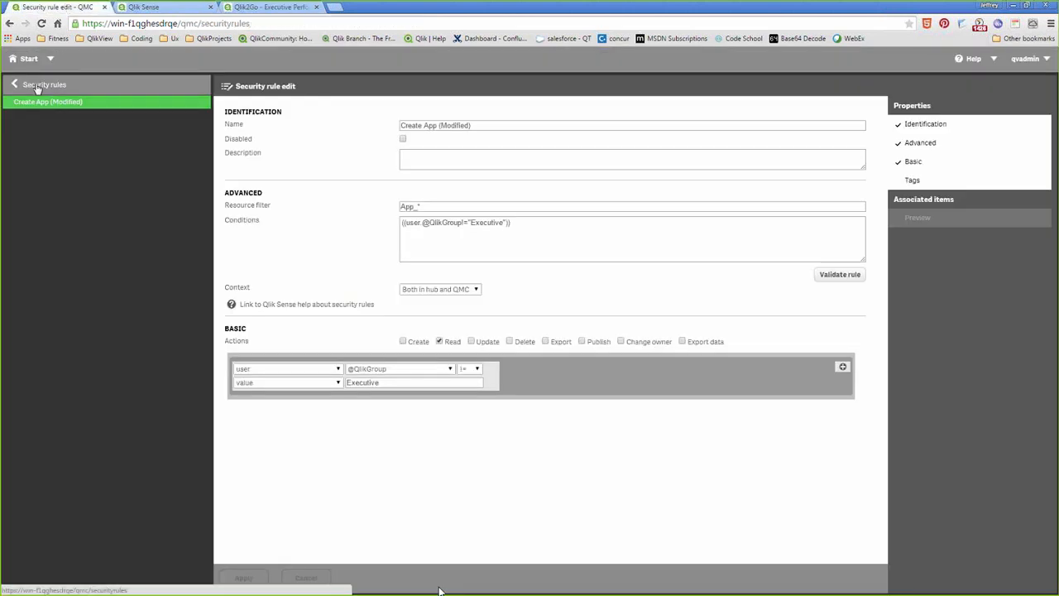
click(38, 85)
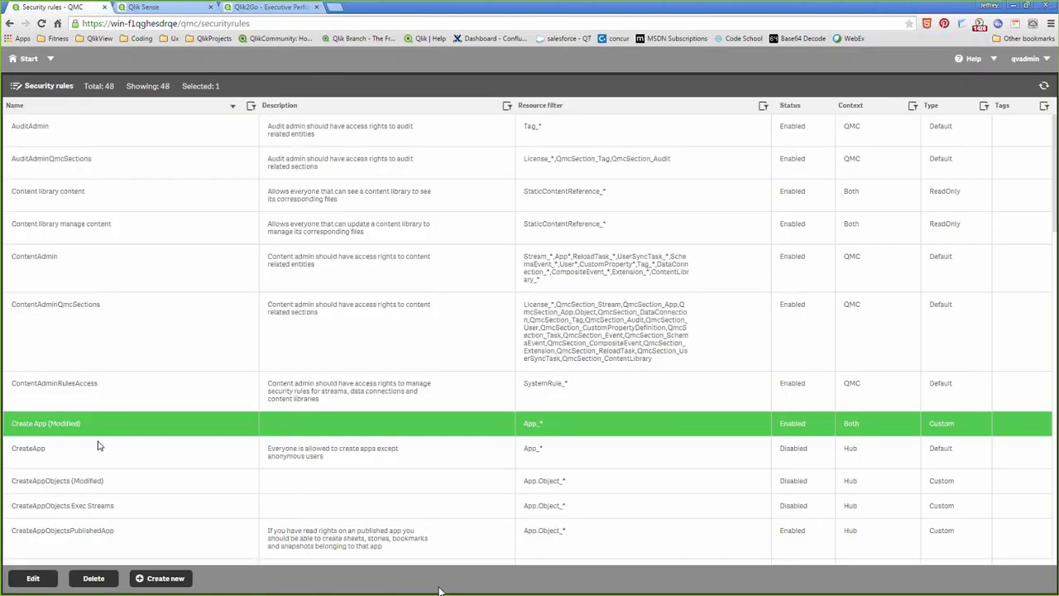
scroll(97, 447, down, 3)
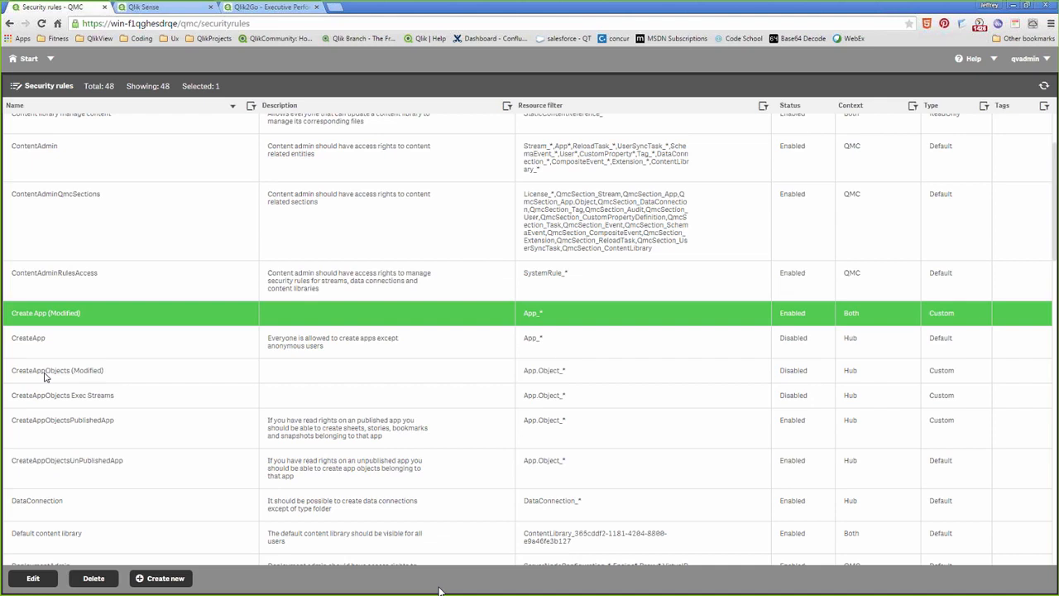
click(46, 374)
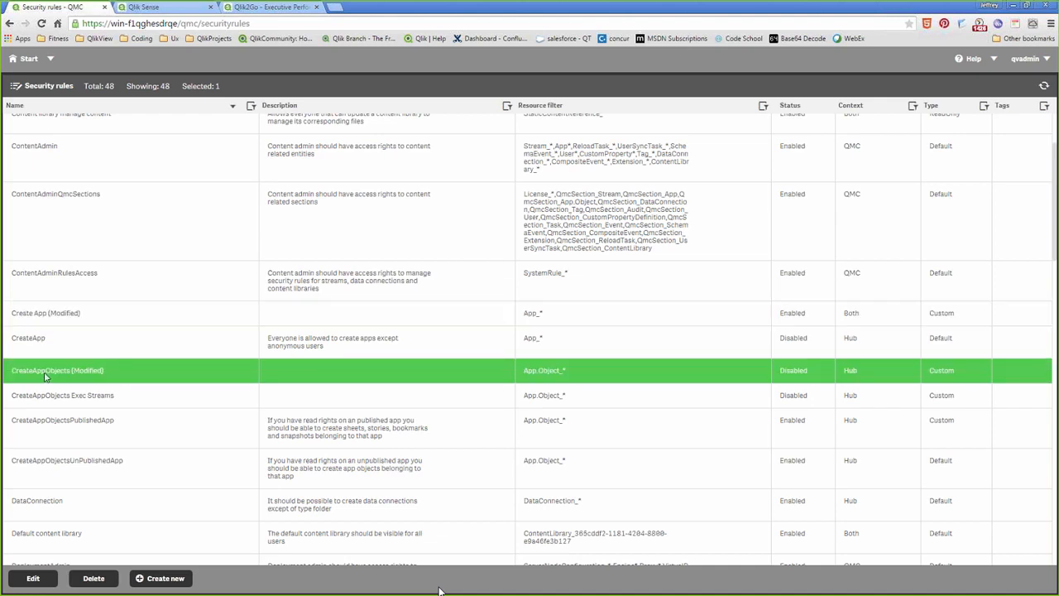
click(64, 436)
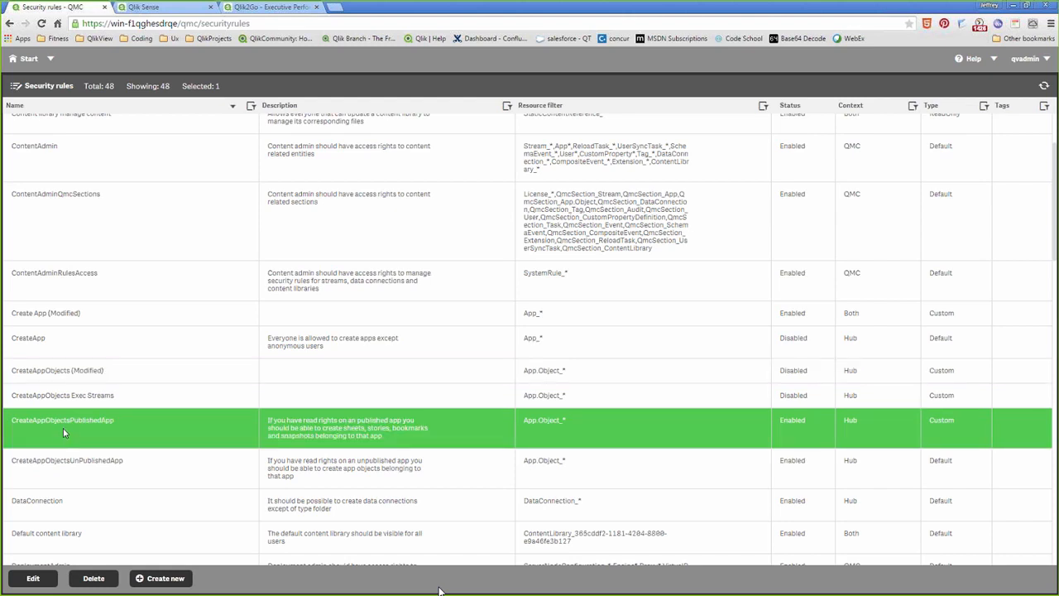
double_click(63, 428)
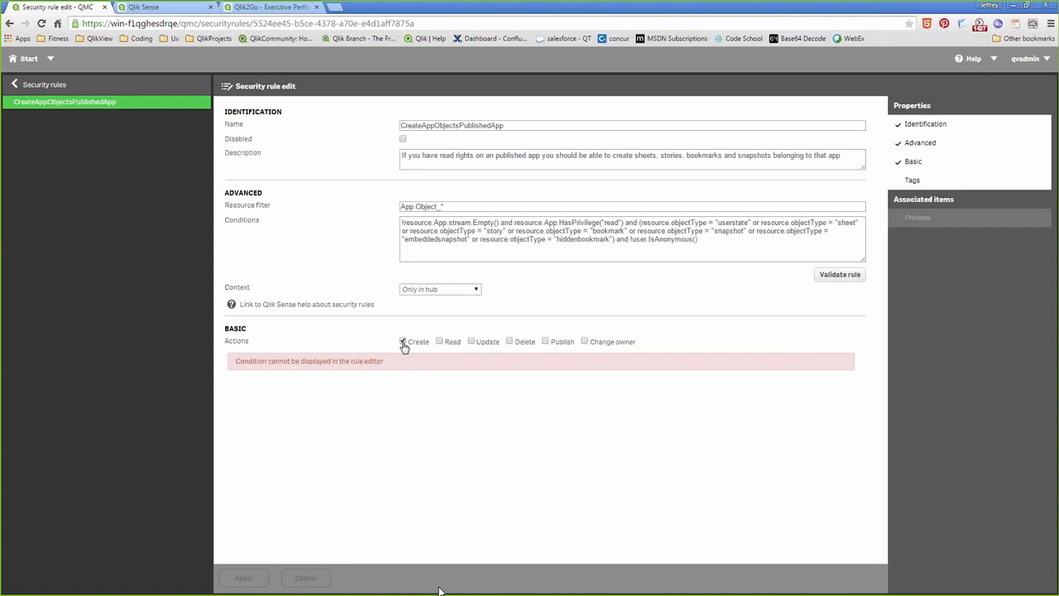
click(404, 141)
click(243, 577)
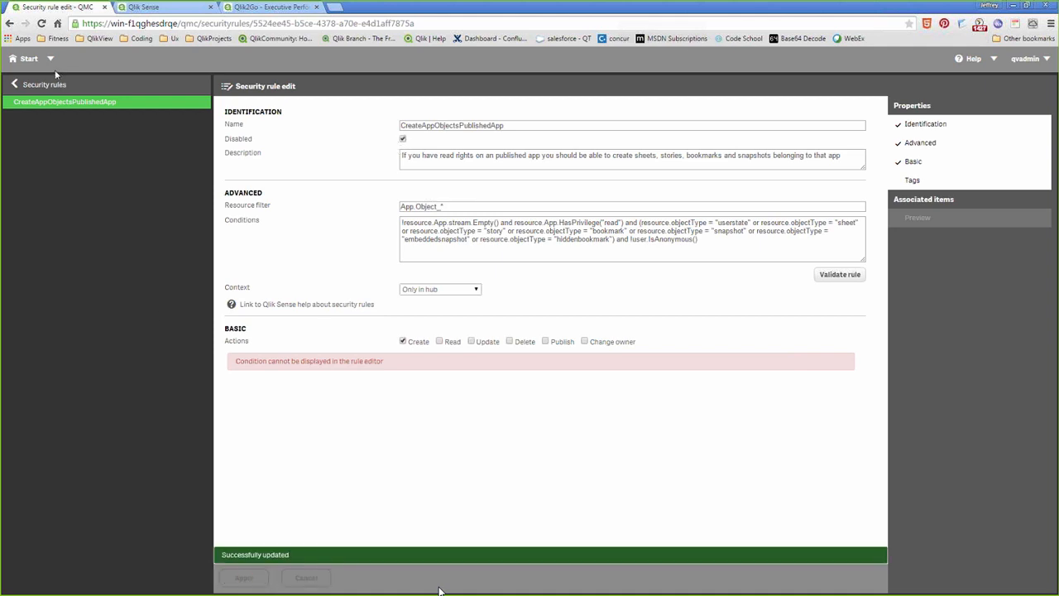
- Review the QlikGroup condition in the CreateAppObjects (Modified) security rule, enable the rule, apply the change, and return to the rules list
click(47, 91)
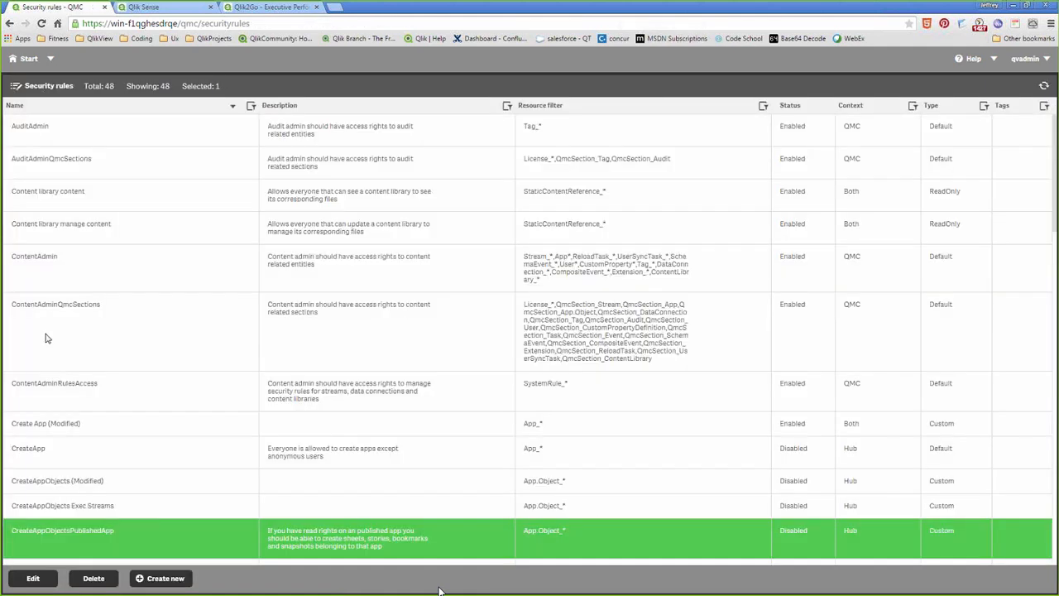
click(48, 483)
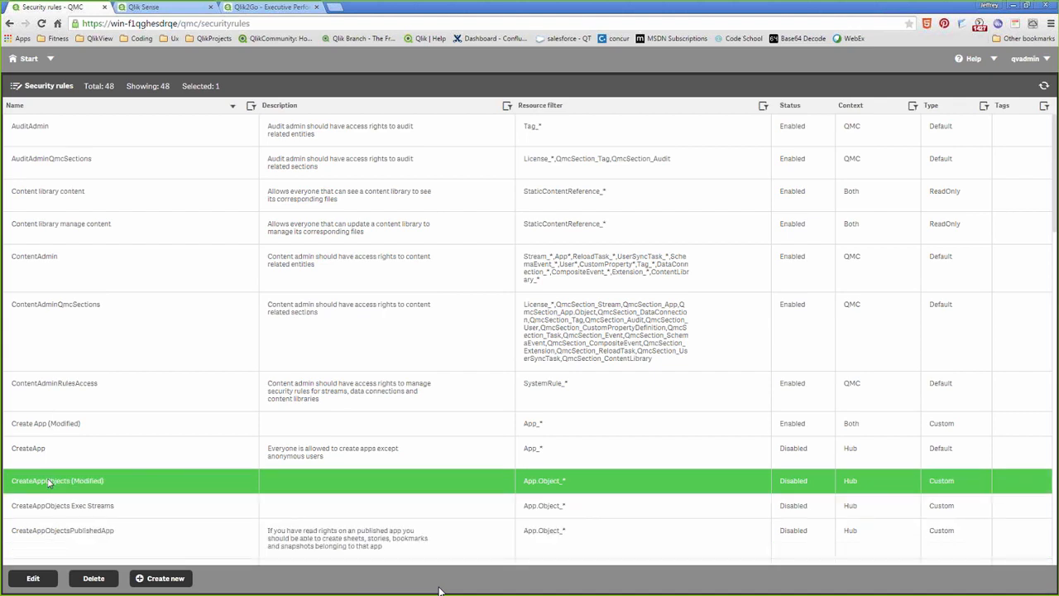
double_click(46, 479)
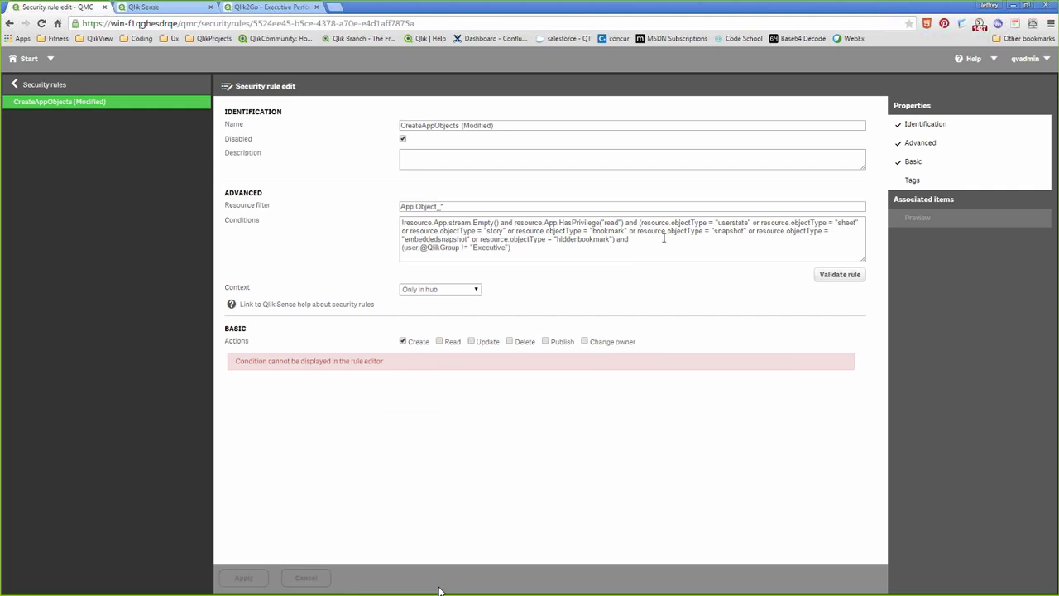
click(582, 254)
drag(513, 248, 400, 260)
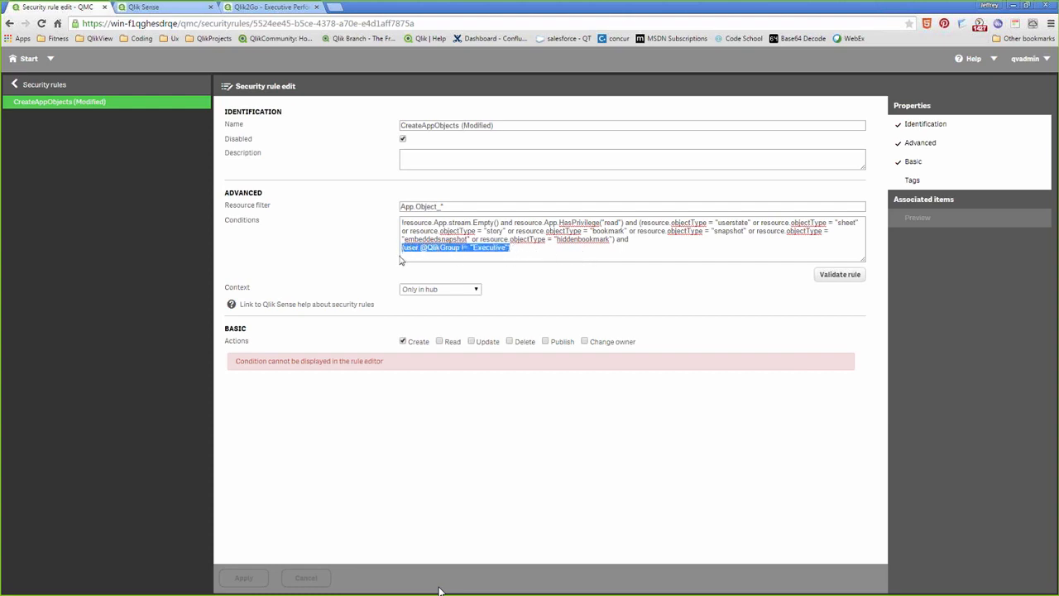
click(528, 250)
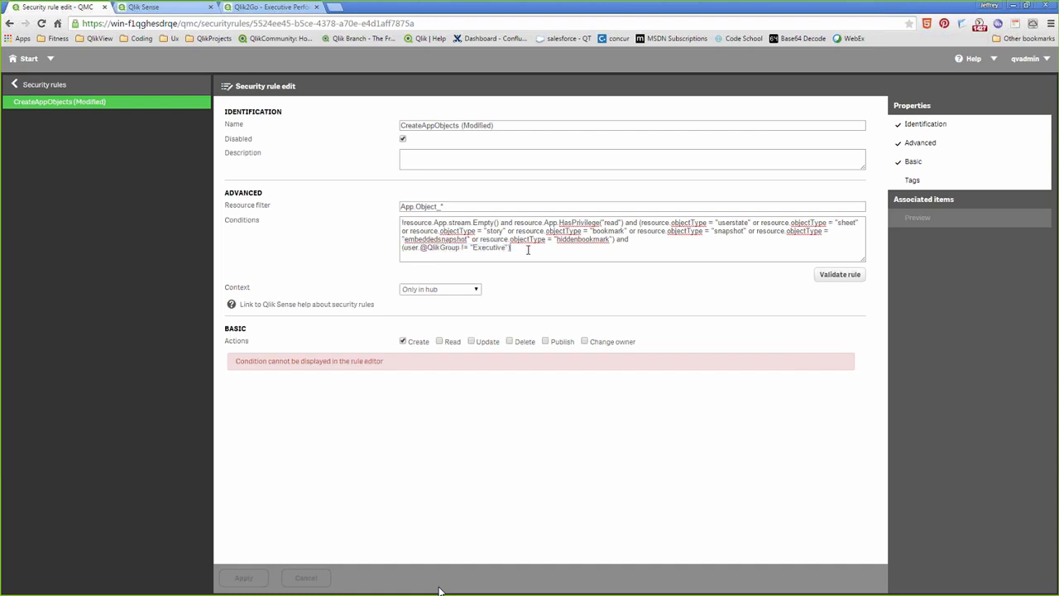
text())
click(402, 139)
click(247, 579)
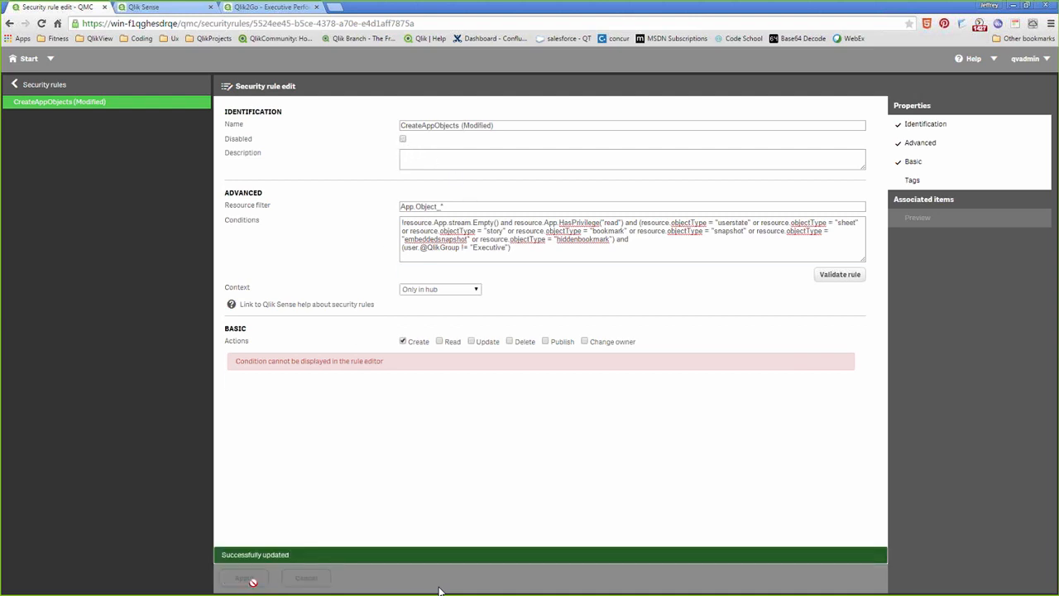
click(33, 93)
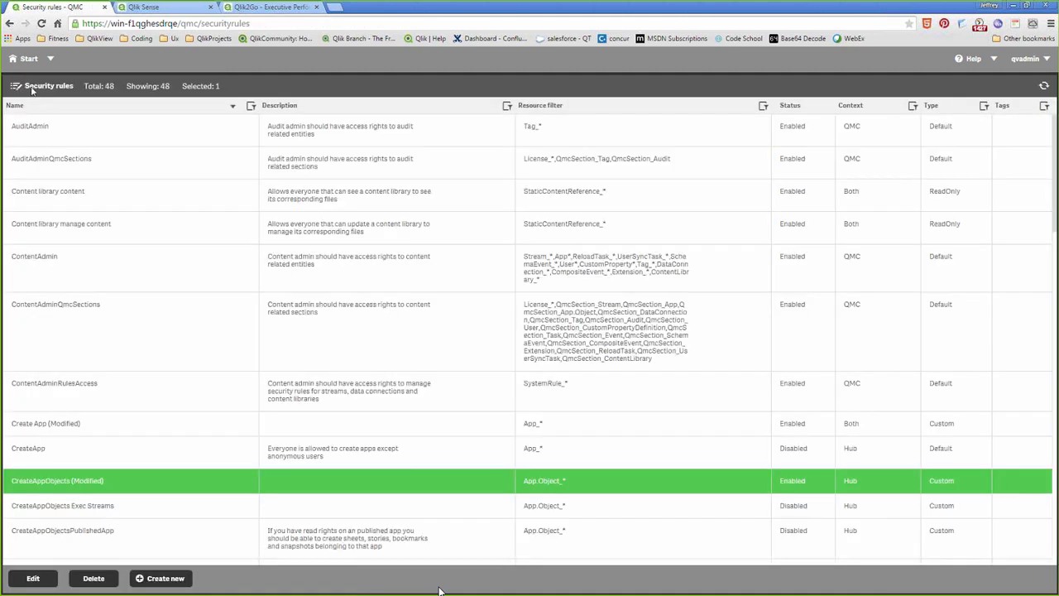
- Open the QlikGroup custom property and examine its resource types and full list of values
click(29, 59)
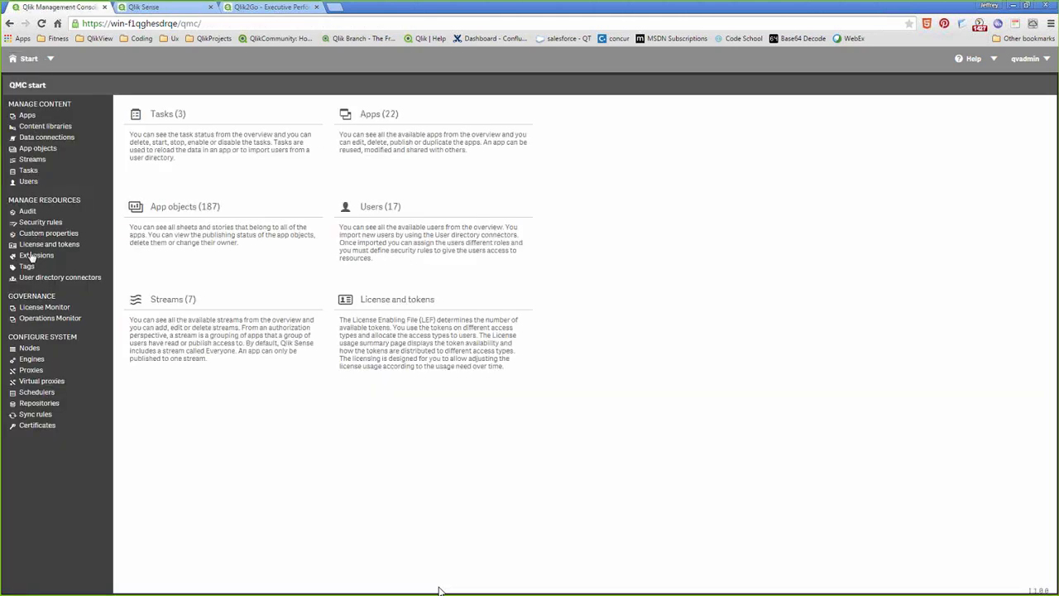
click(33, 235)
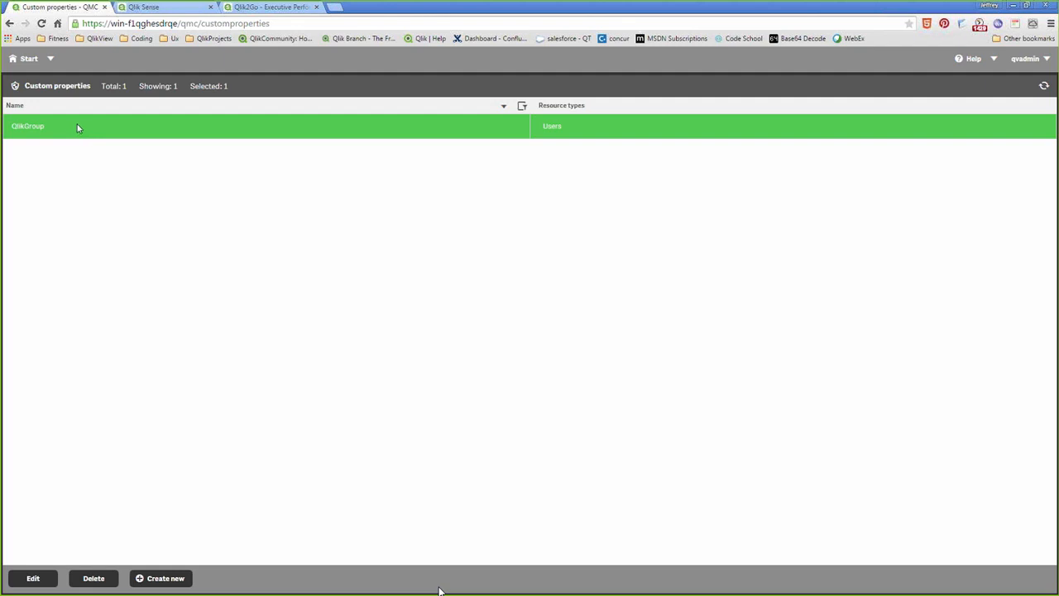
click(21, 582)
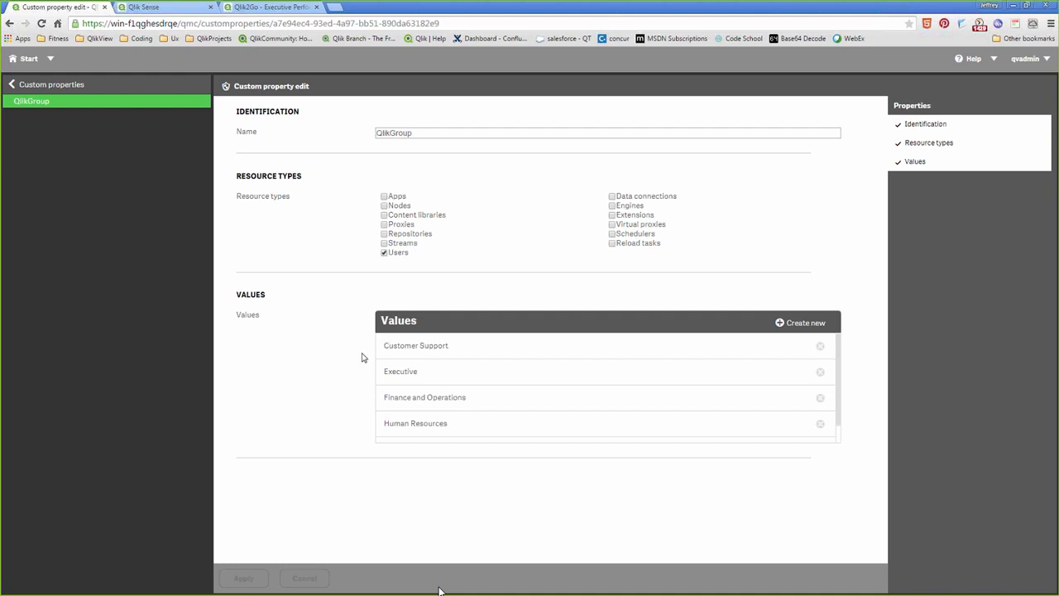
scroll(486, 341, down, 1)
scroll(493, 359, up, 1)
scroll(491, 416, down, 1)
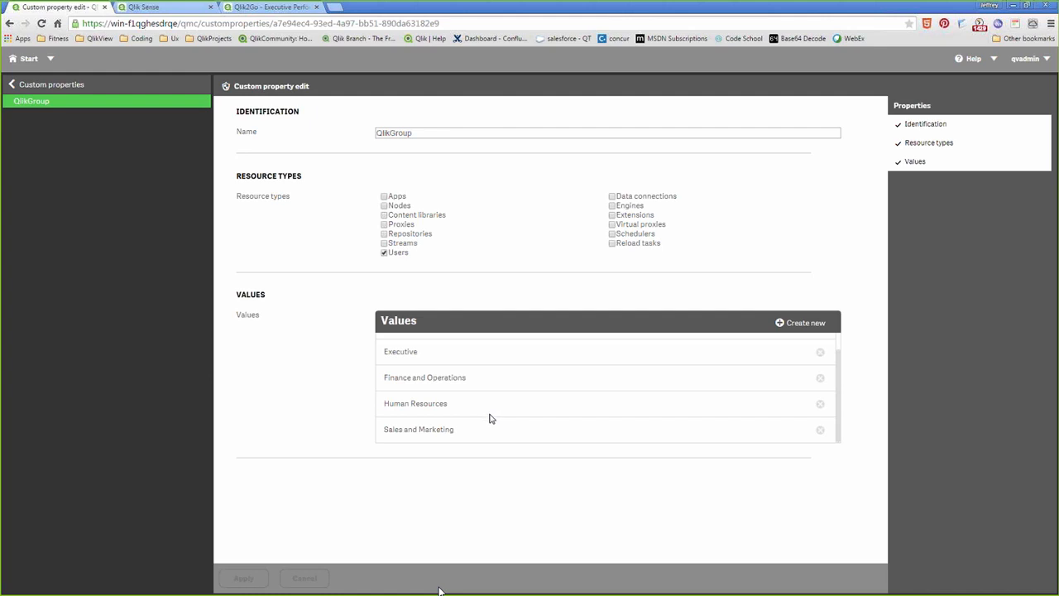
scroll(494, 428, up, 1)
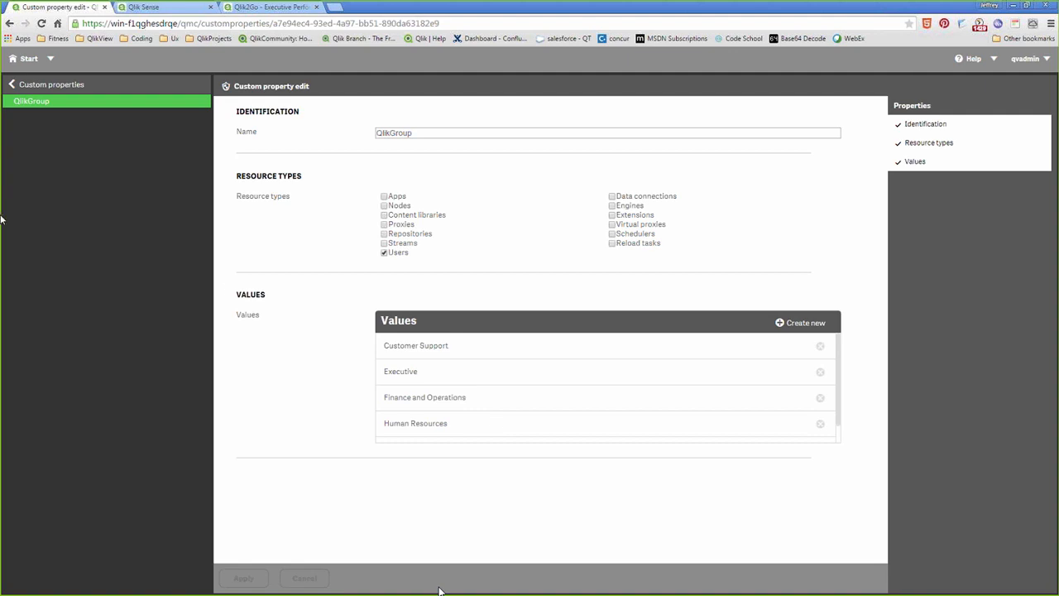
- Reopen the CreateAppObjects (Modified) security rule and examine the condition line that excludes the Executive QlikGroup
click(29, 58)
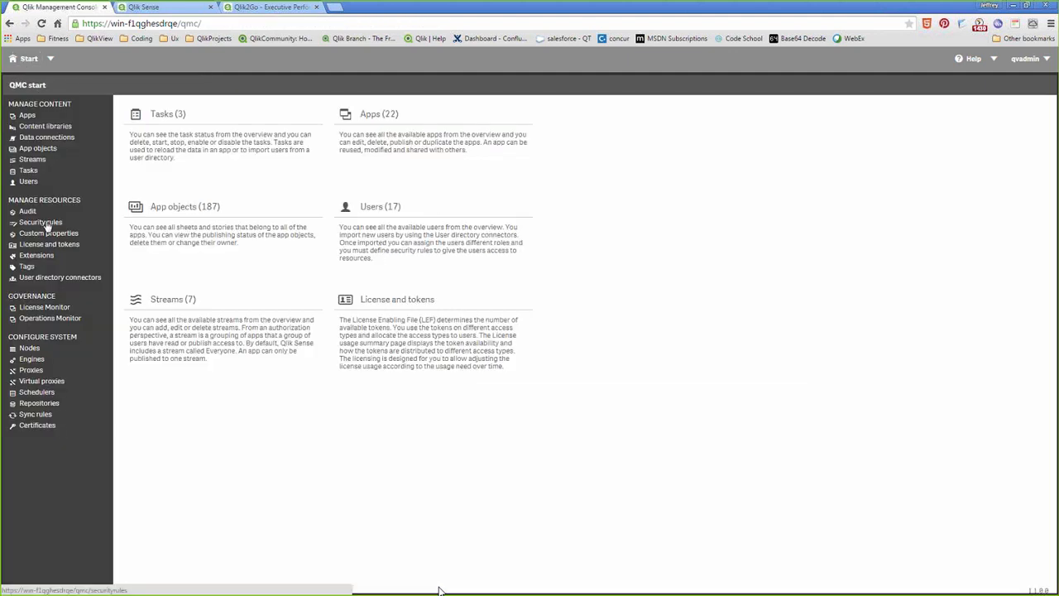
click(43, 223)
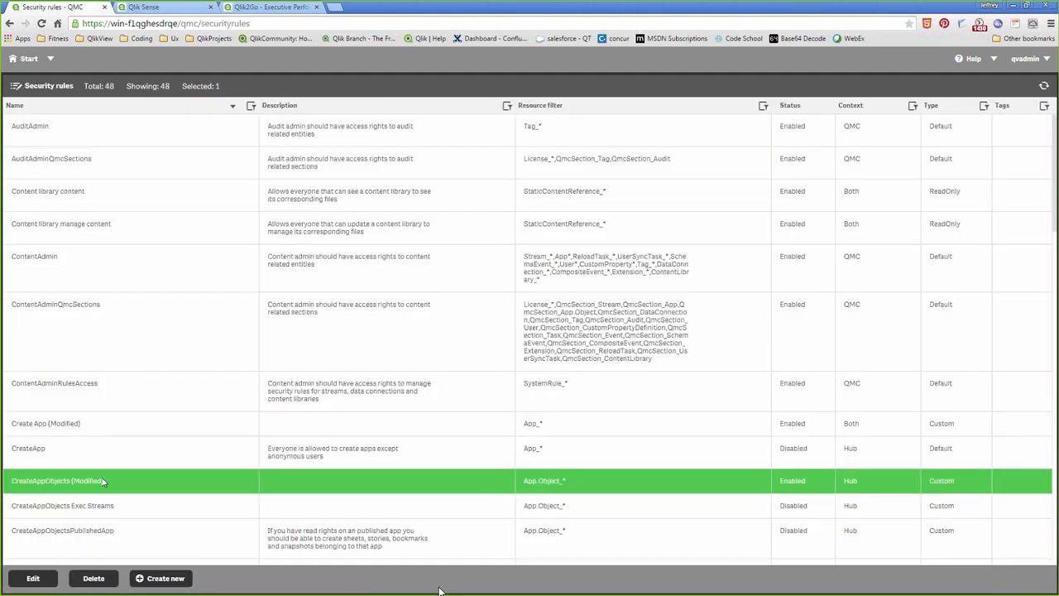
double_click(101, 480)
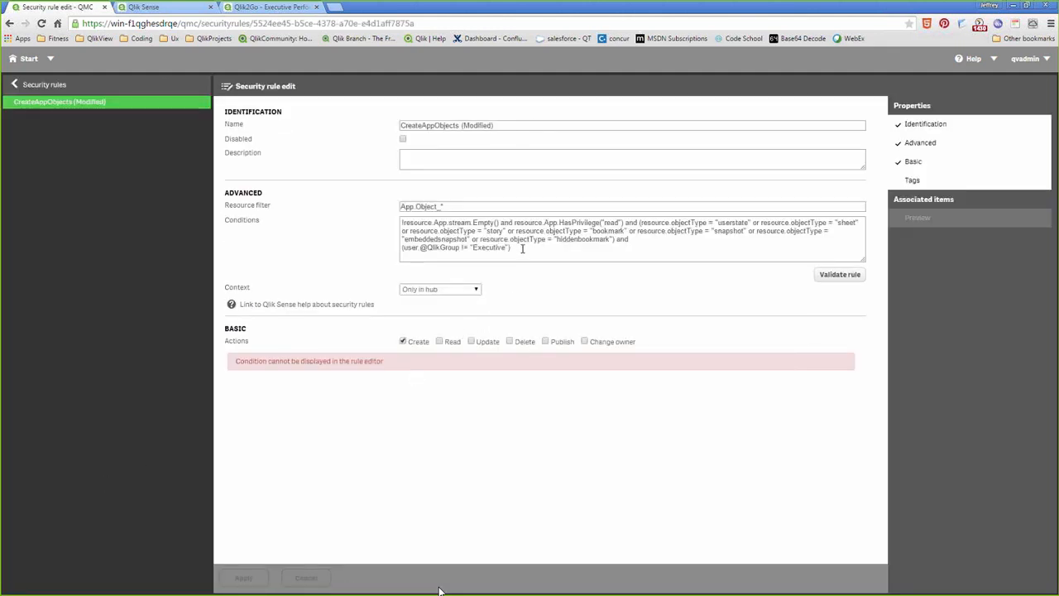
drag(519, 247, 386, 256)
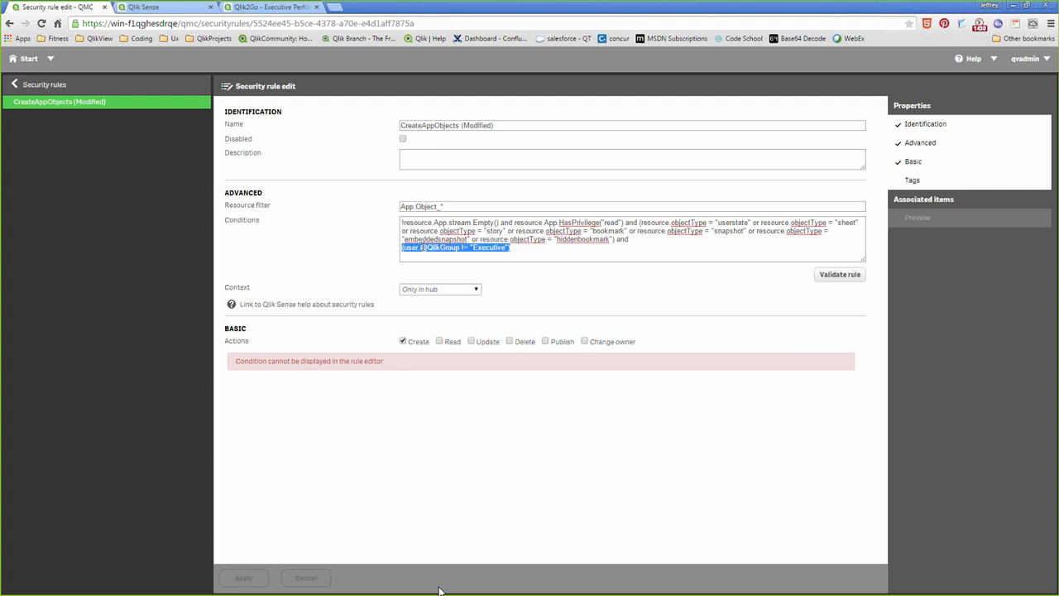
click(518, 247)
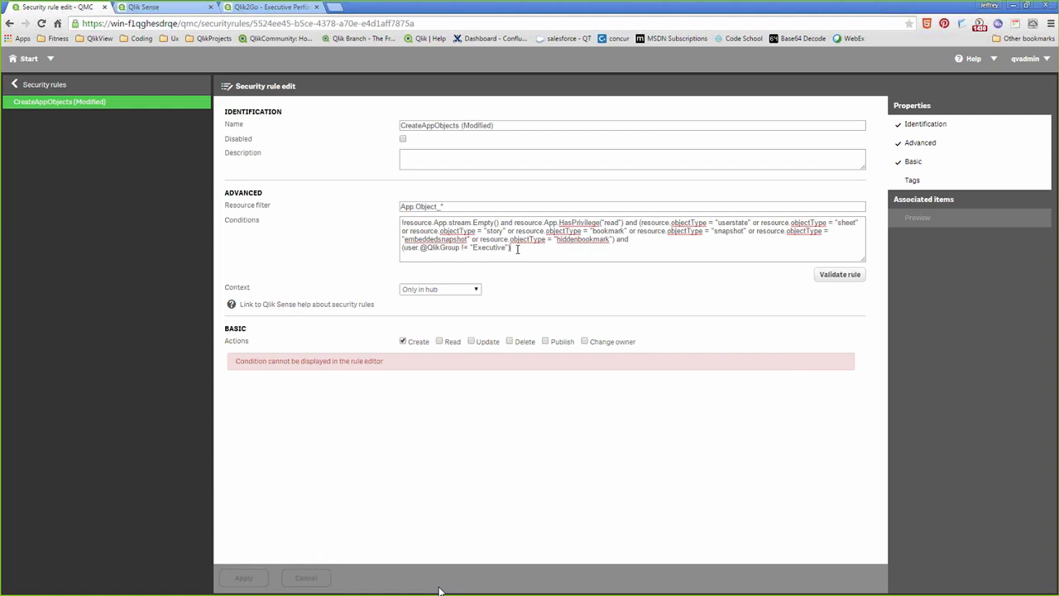
- Switch to the Qlik2Go - Executive Performance Mgmt app, reload it, view the Revenue Analysis sheet, and return to the app overview
click(281, 8)
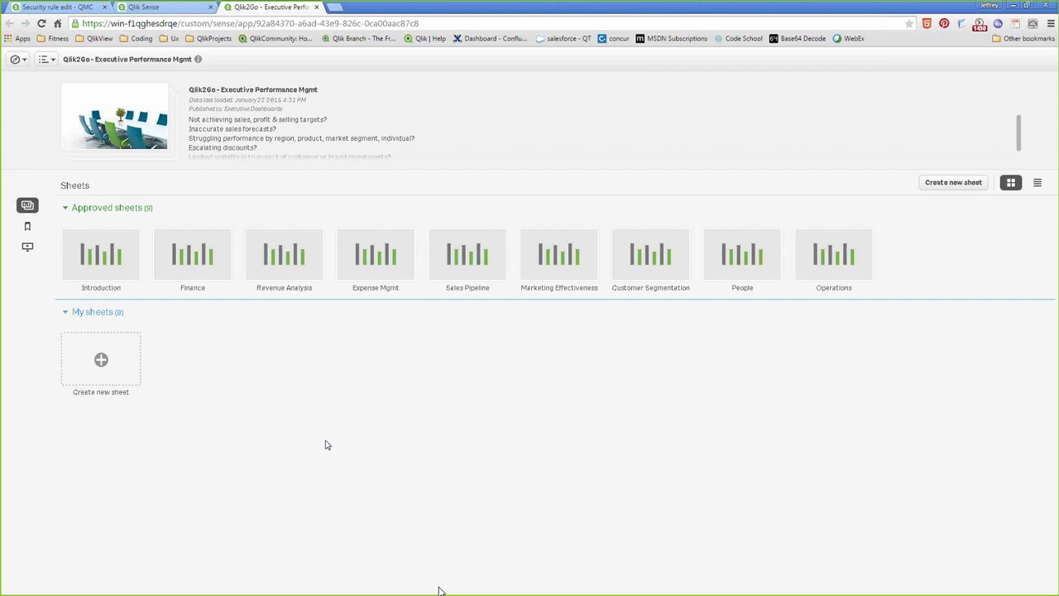
key(F5)
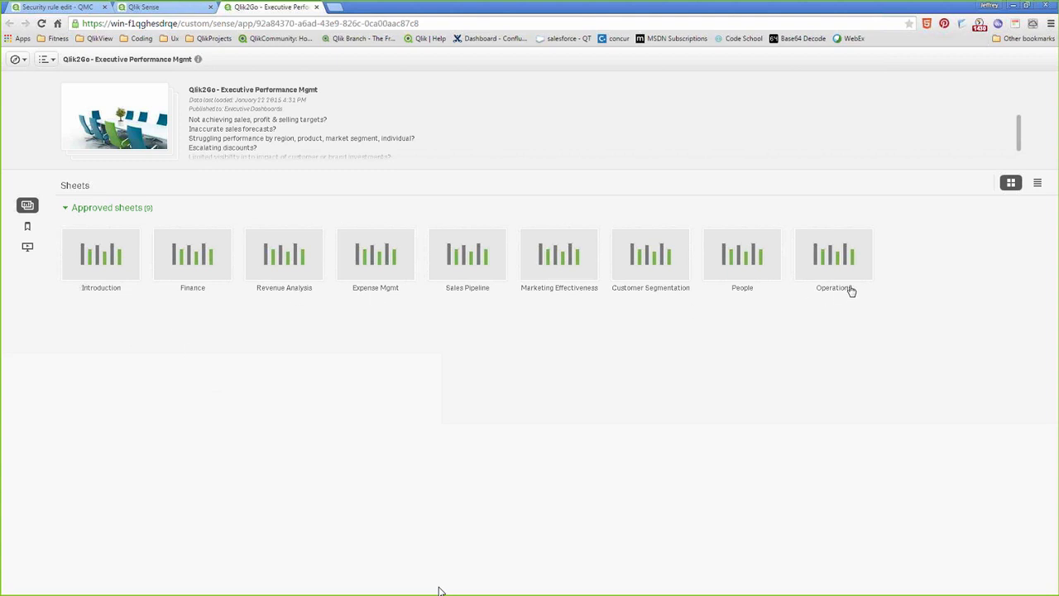
click(277, 263)
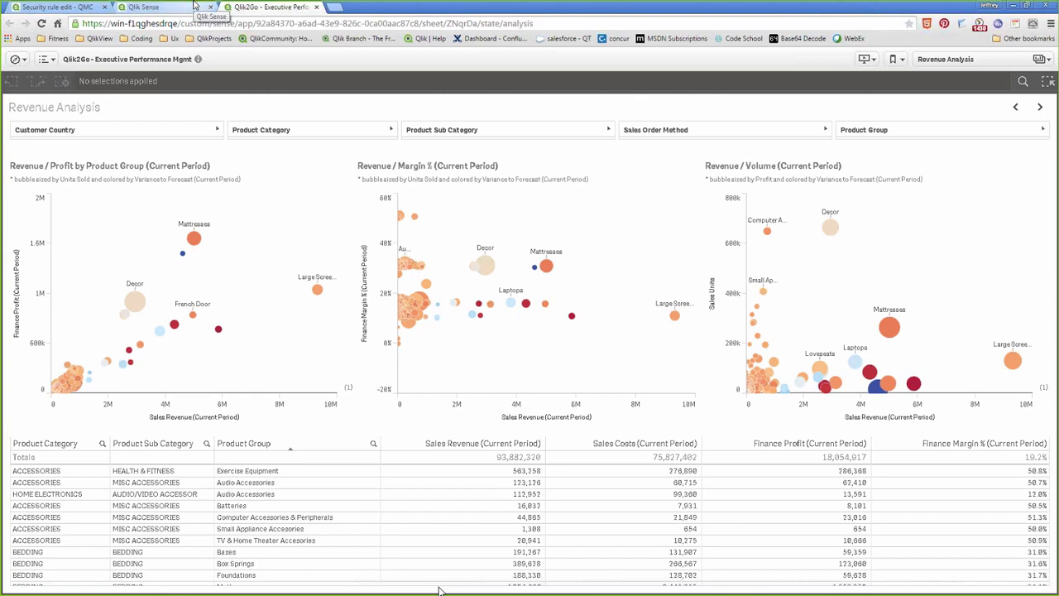
click(317, 7)
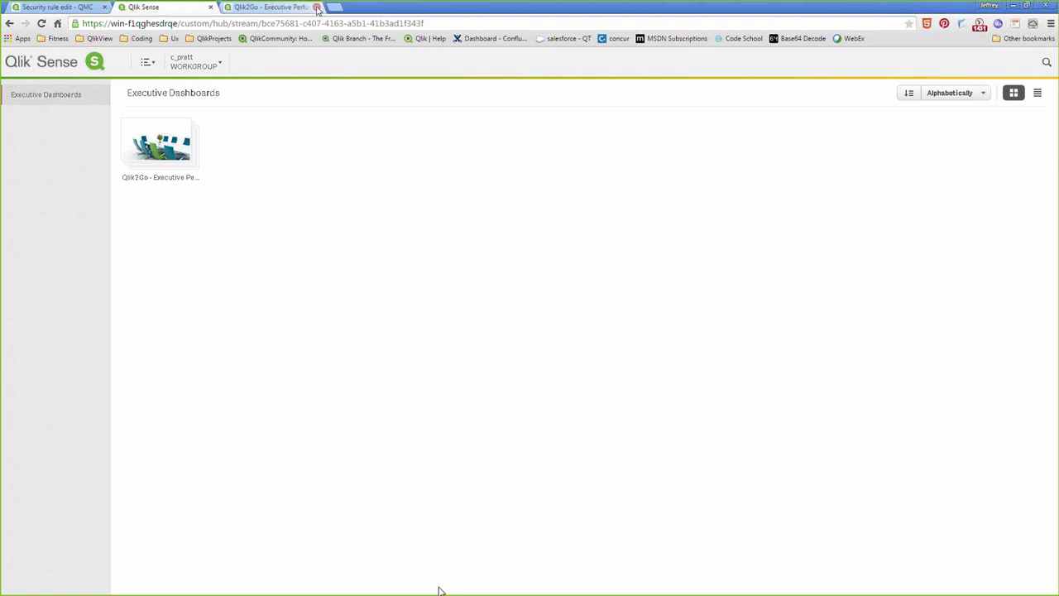
click(273, 6)
click(15, 59)
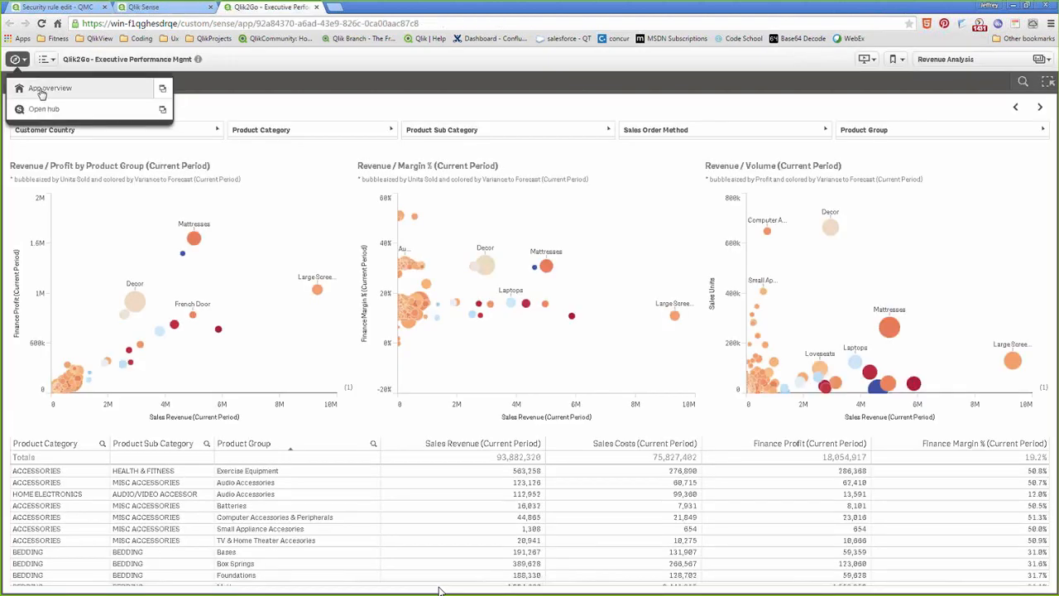
click(41, 90)
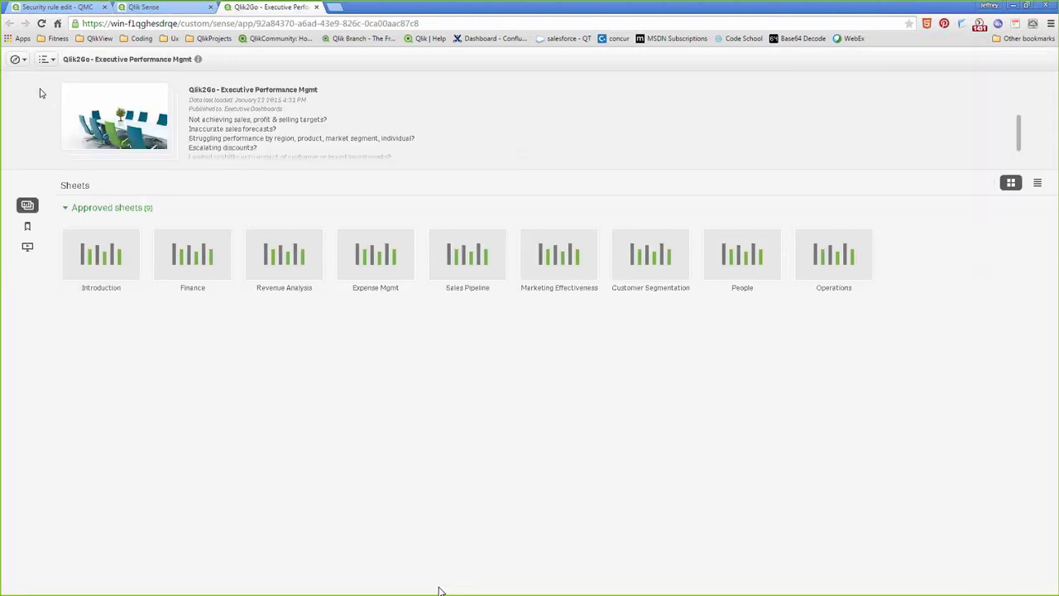
- Check the app overview's bookmarks and stories for creation options, and return to the sheets
click(29, 228)
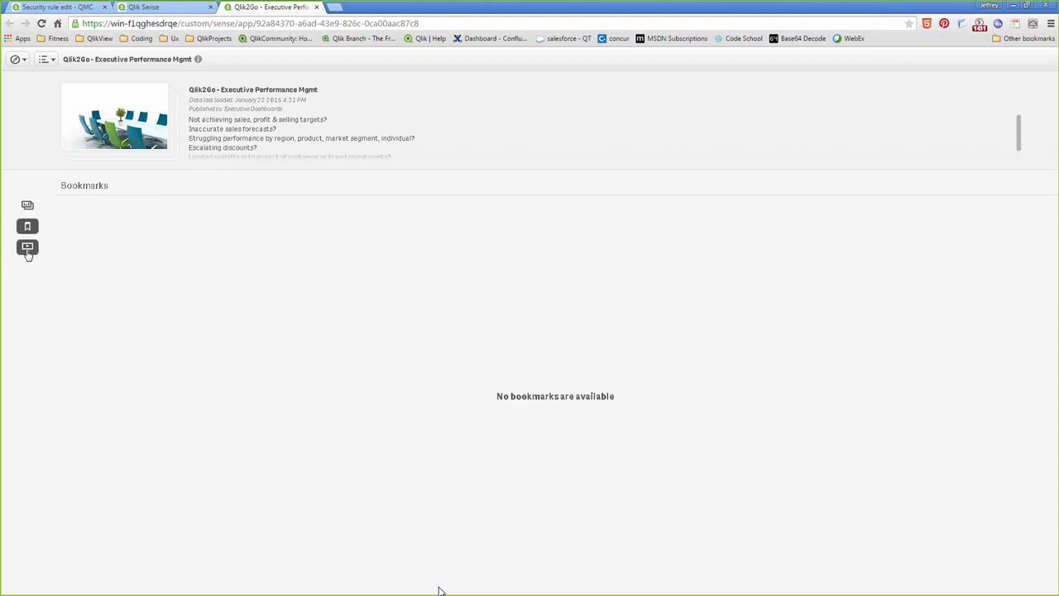
click(27, 248)
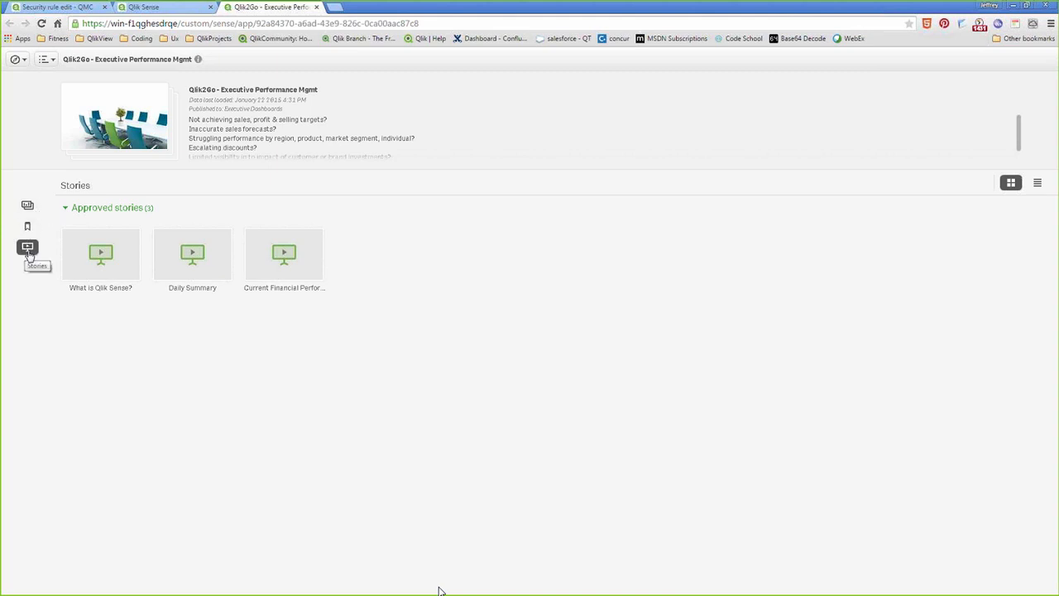
click(28, 228)
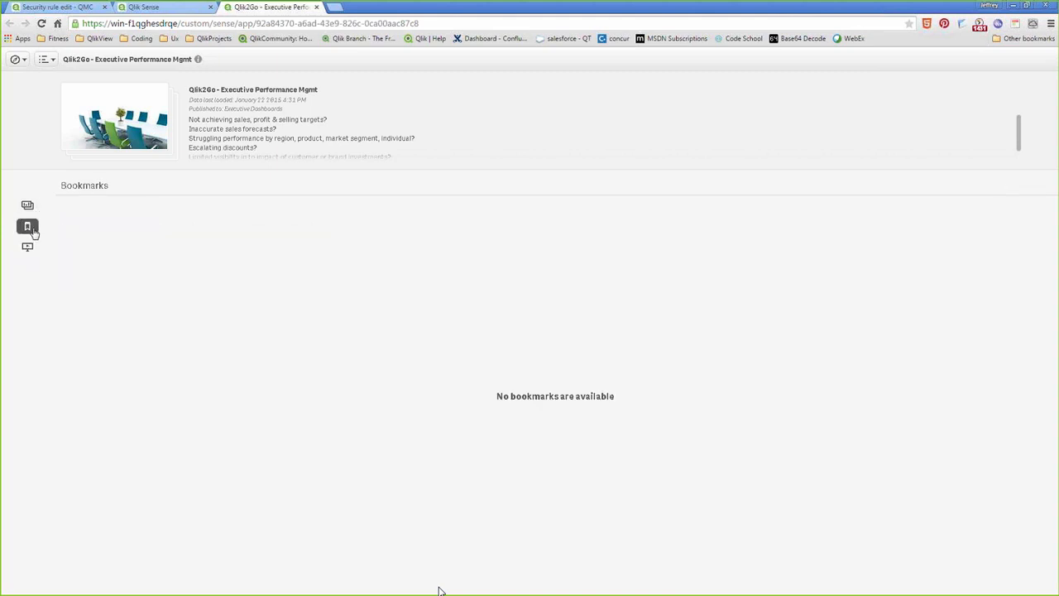
click(29, 208)
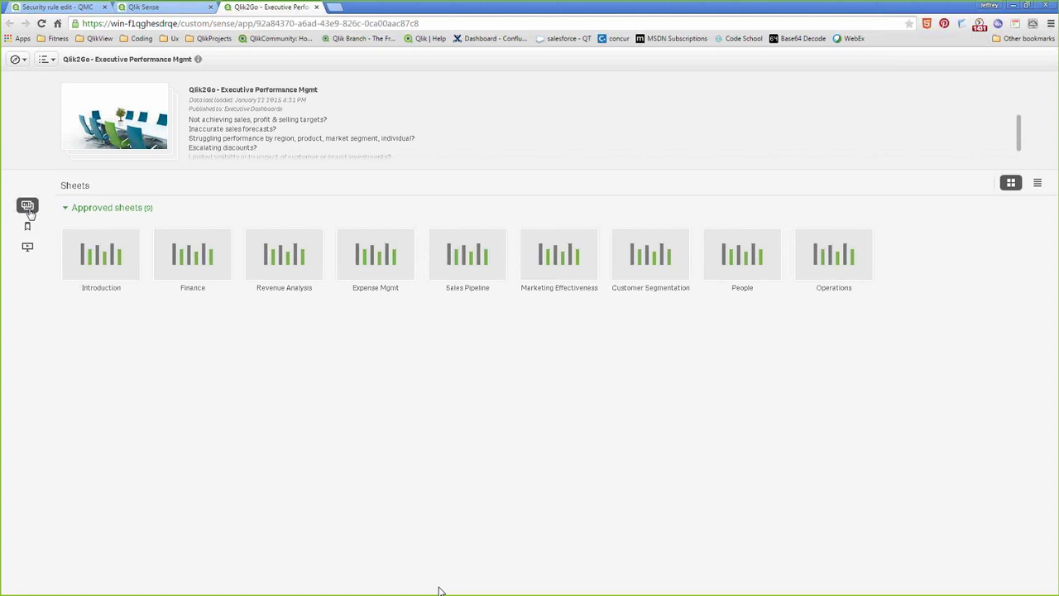
- Open the Finance sheet and check whether its bookmarks list allows creating a bookmark
click(166, 253)
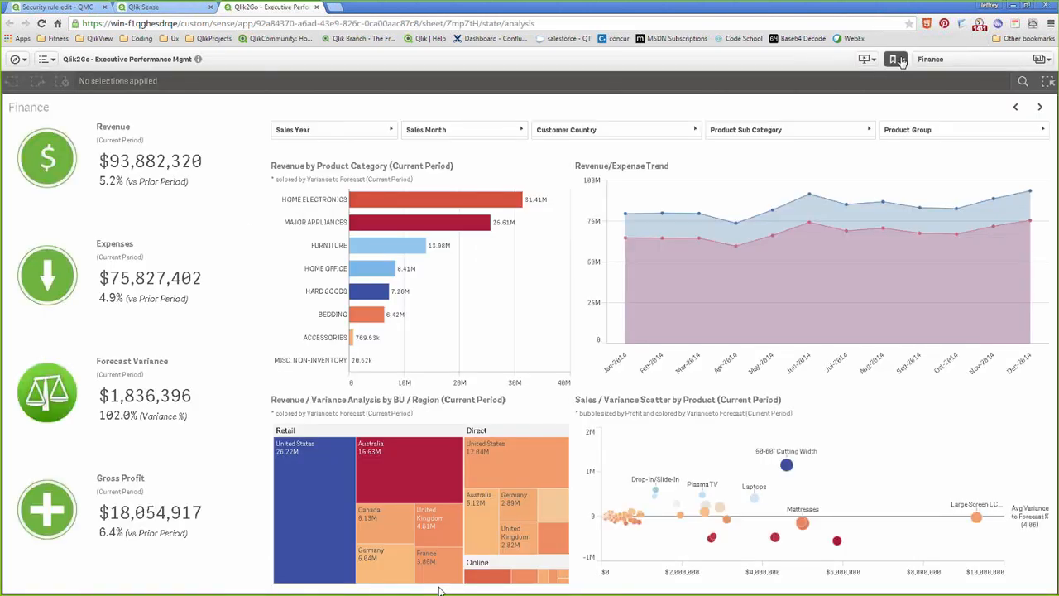
click(894, 59)
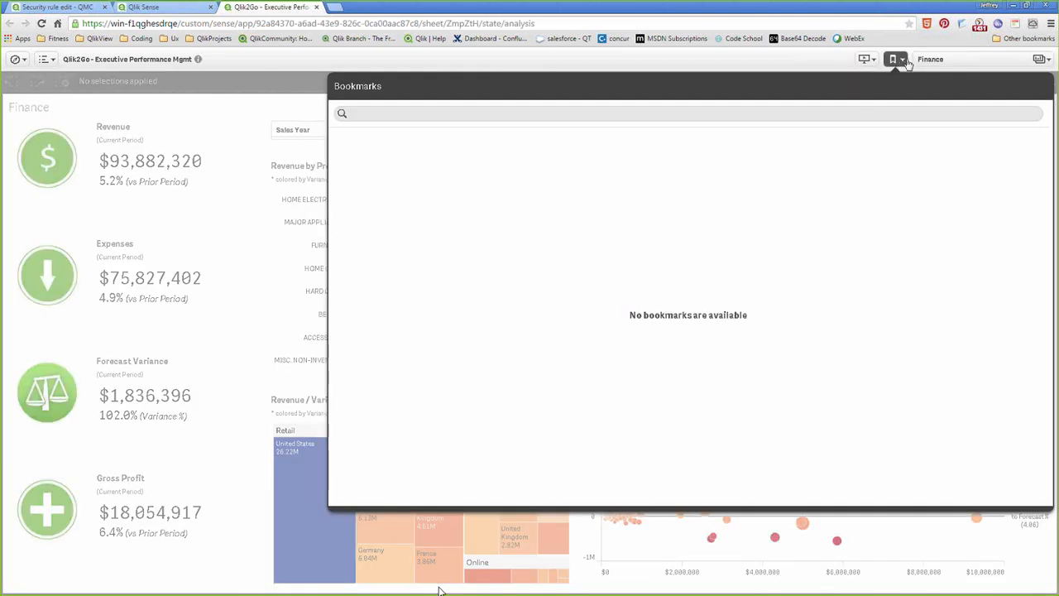
click(903, 62)
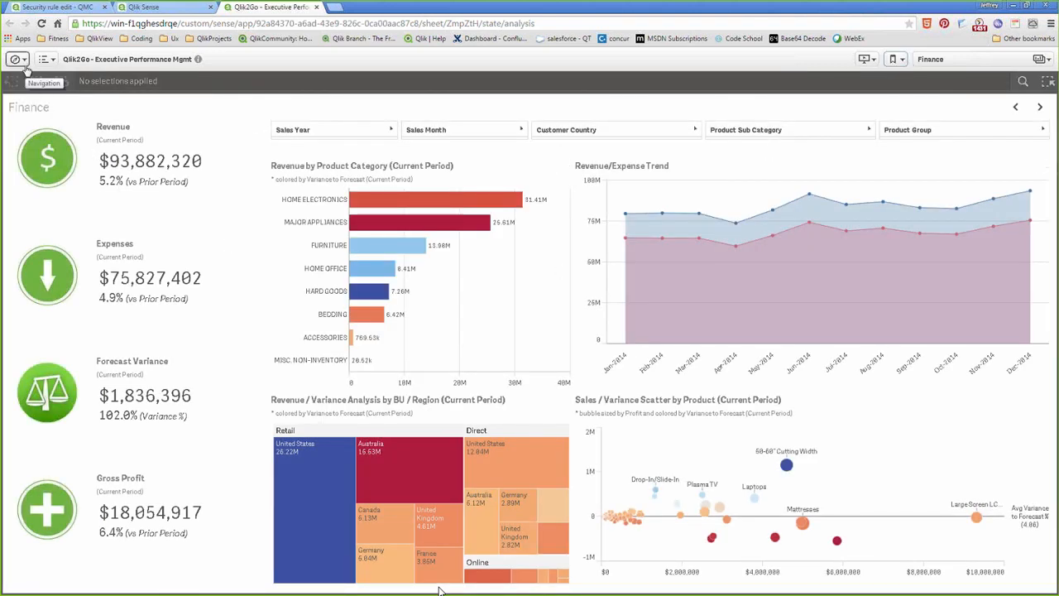
- Return to the QMC security rules list and open the CreateAppObjects Exec Streams rule for editing
click(52, 6)
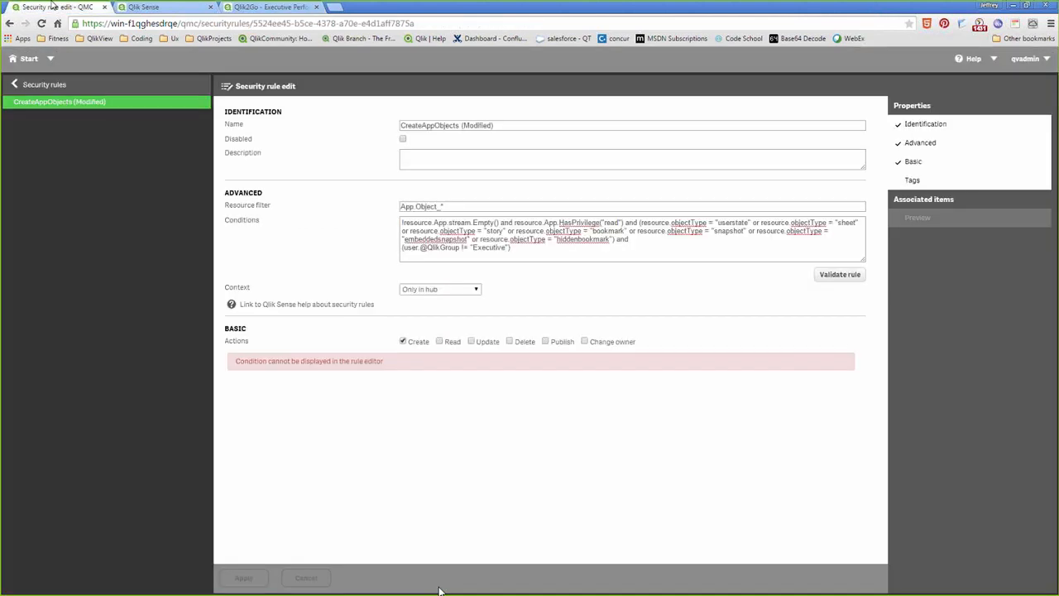
click(33, 88)
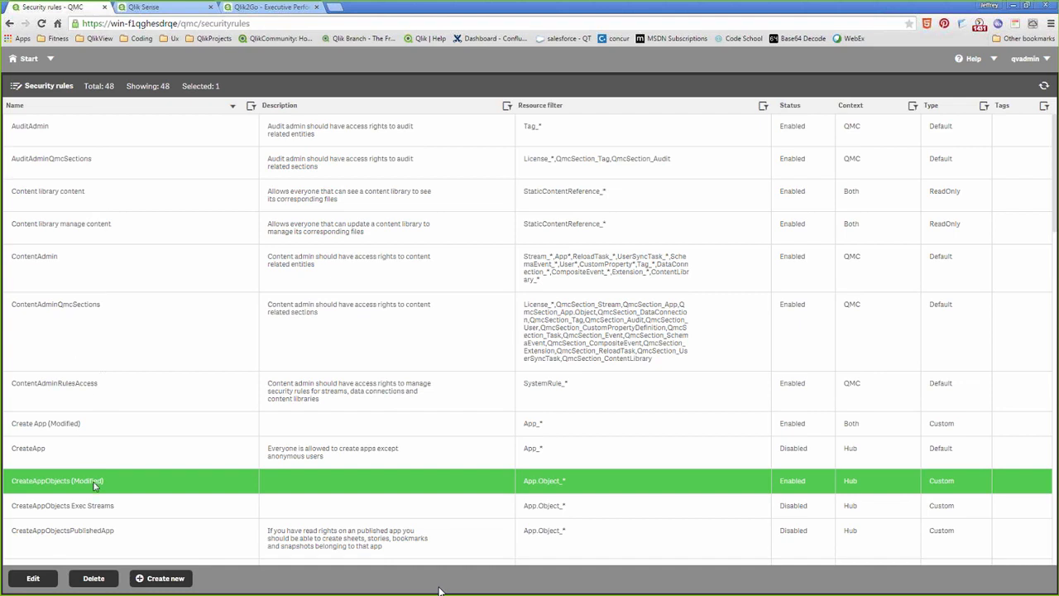
scroll(93, 500, down, 1)
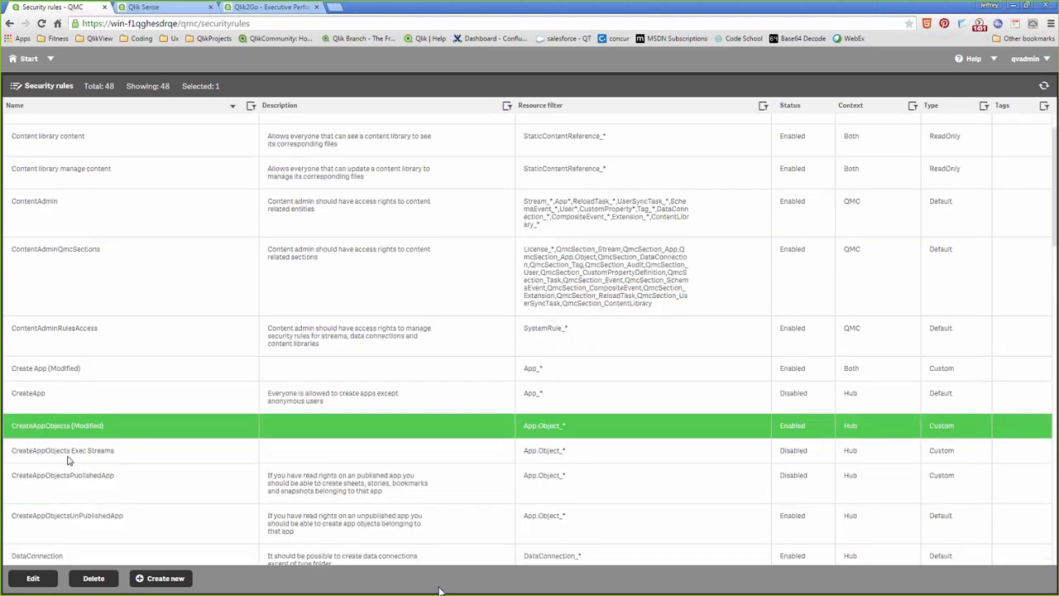
click(68, 458)
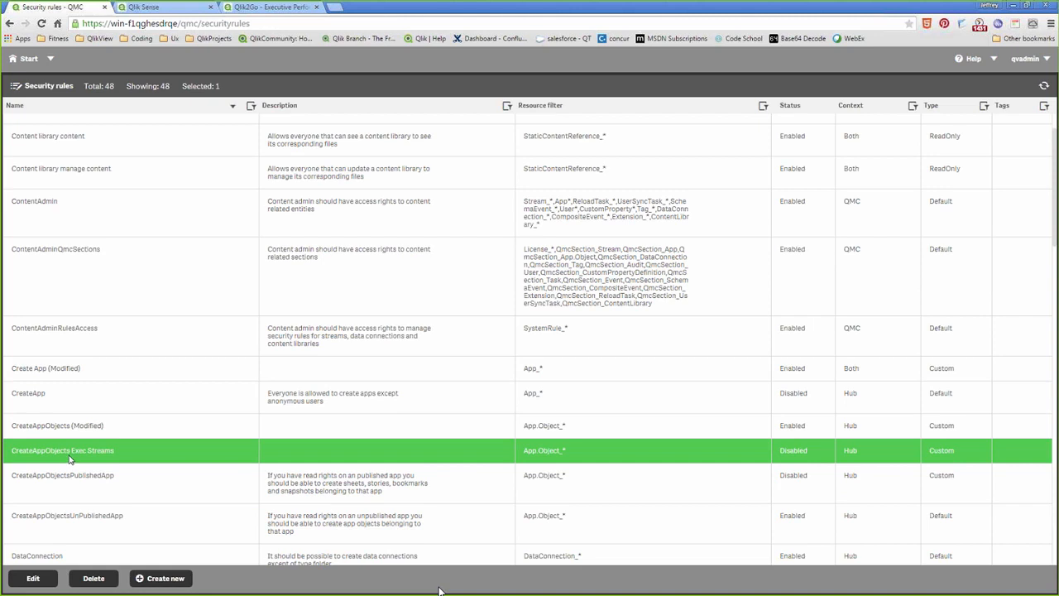
double_click(70, 458)
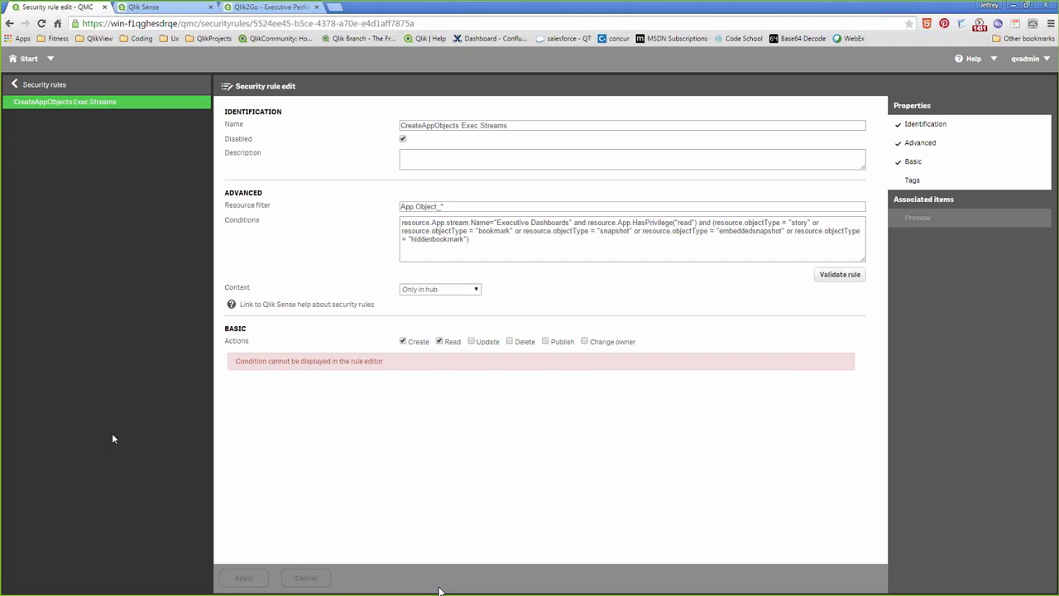
- Highlight the rule's condition on the Executive Dashboards stream name, and enable the rule by clearing its Disabled setting and applying the change
click(402, 222)
drag(402, 222, 571, 209)
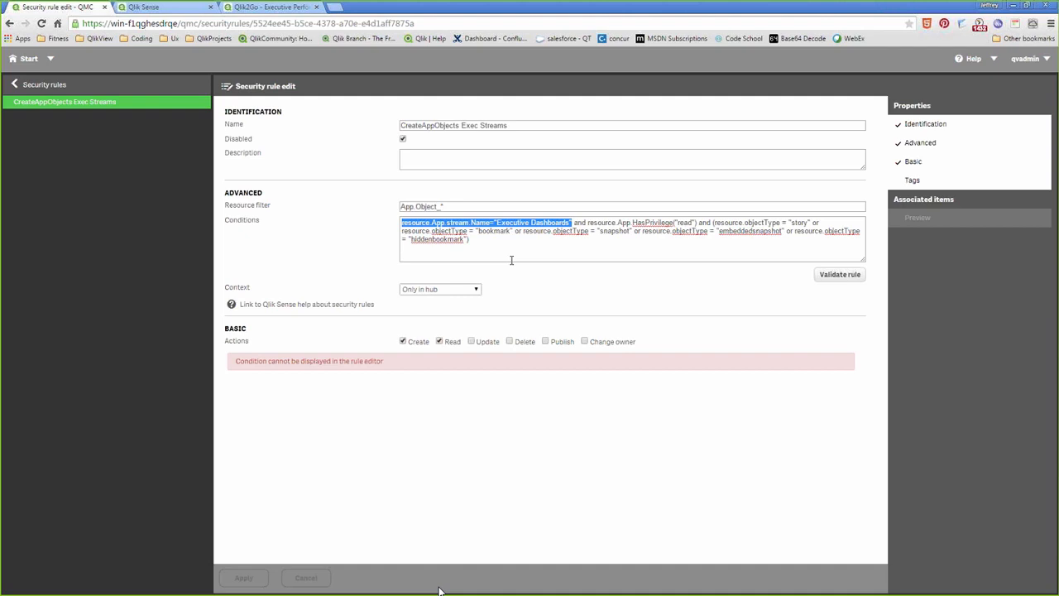
click(403, 141)
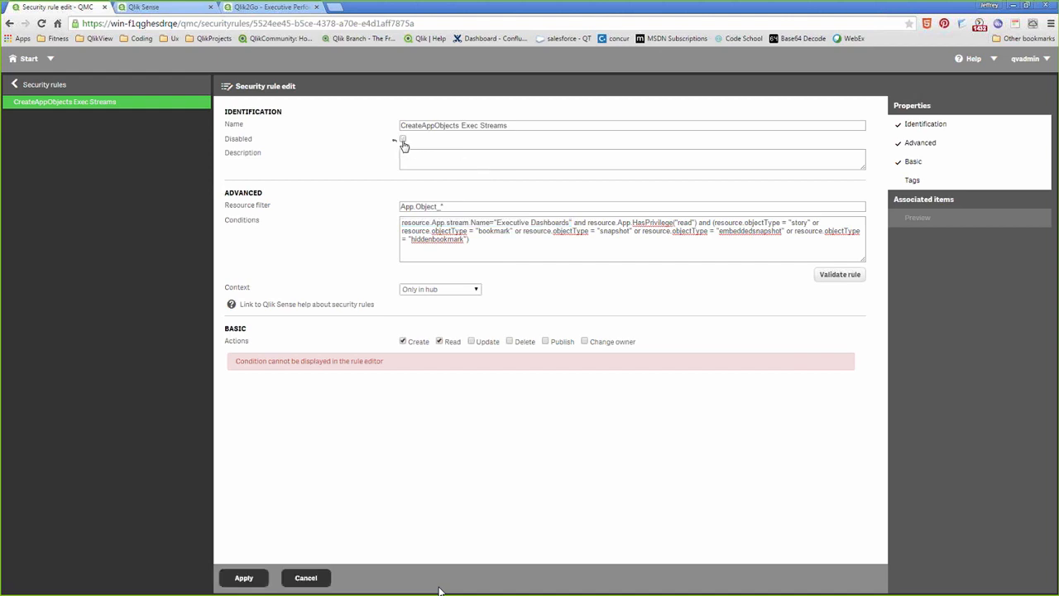
click(244, 577)
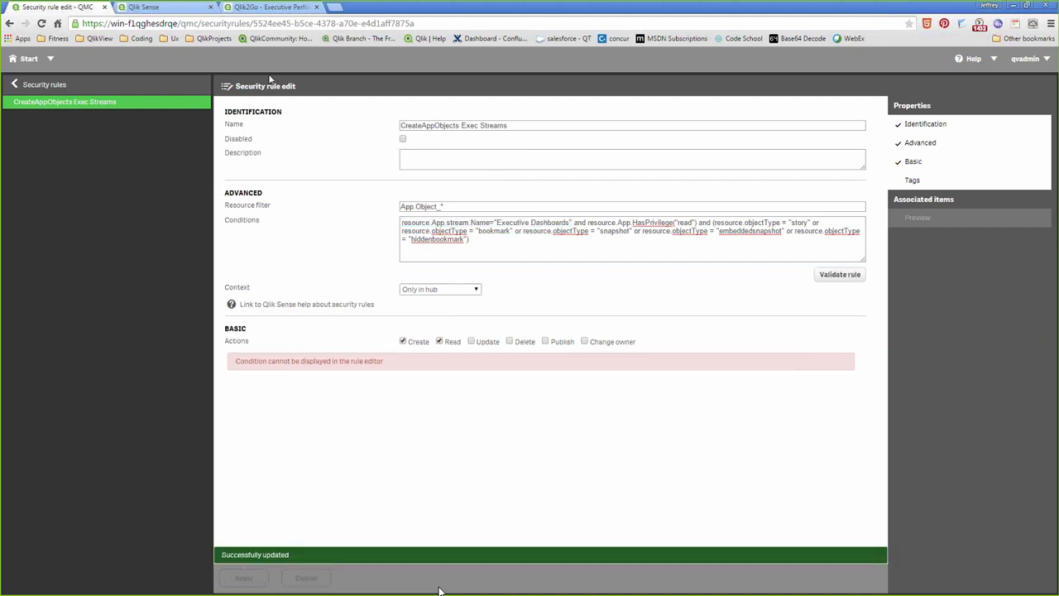
- Switch to the Executive Performance Mgmt app, reload the Finance sheet, and check its stories and bookmarks for creation options
click(265, 7)
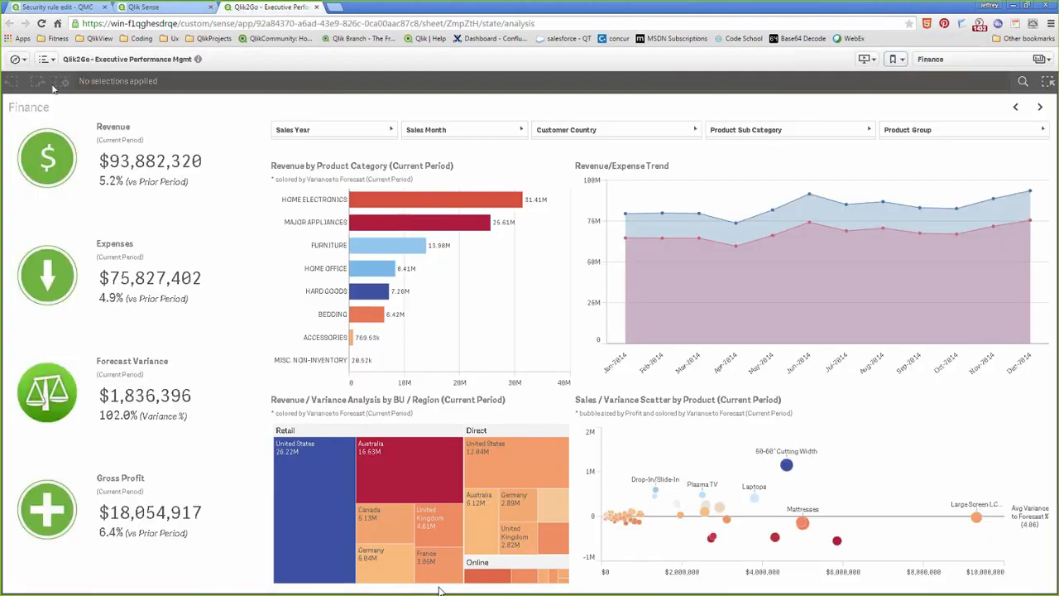
key(F5)
click(866, 59)
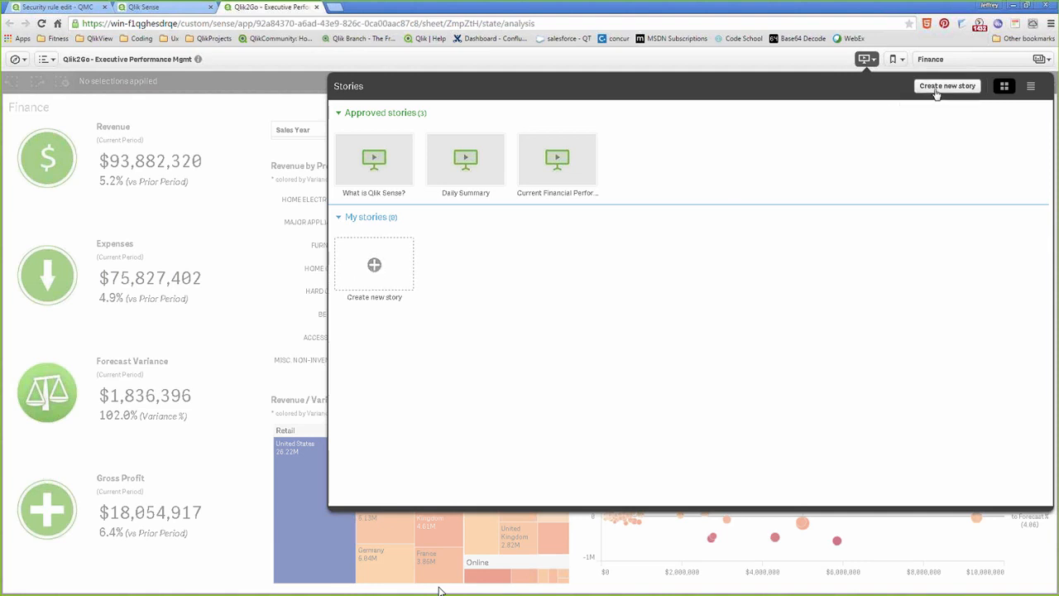
click(893, 58)
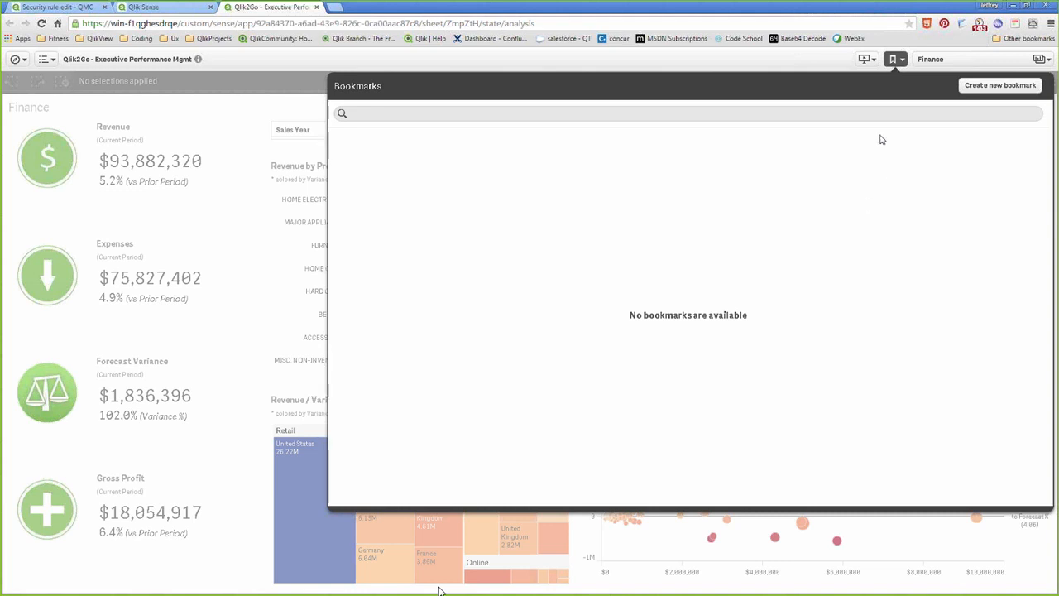
click(894, 59)
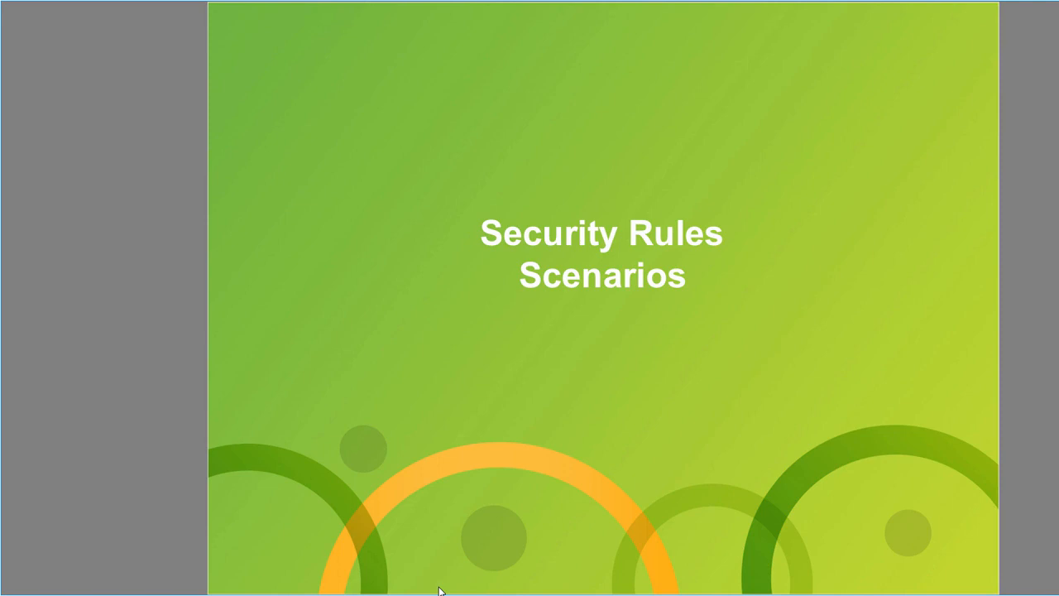
key(Right)
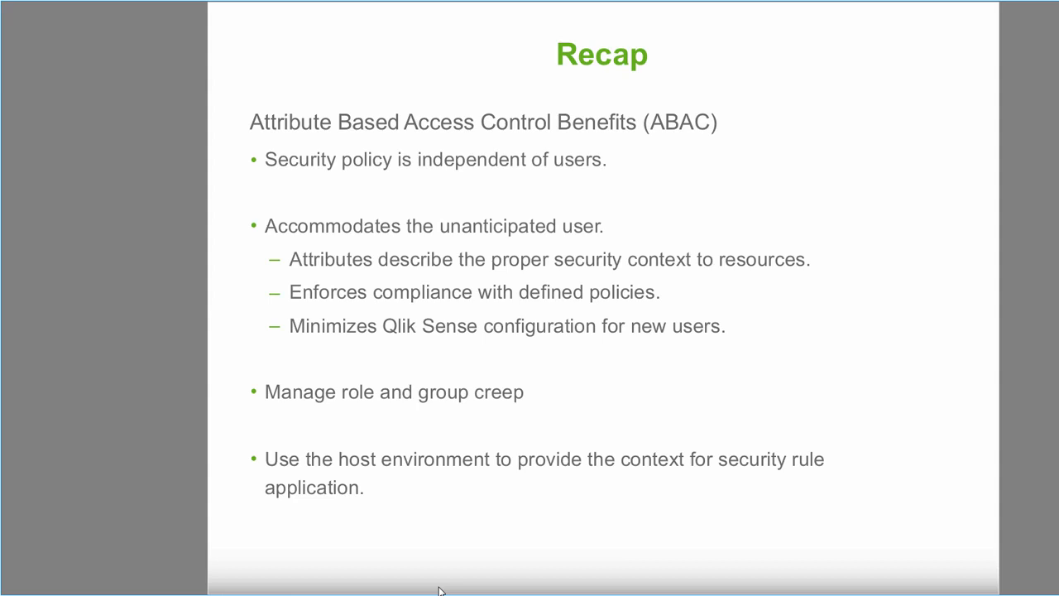